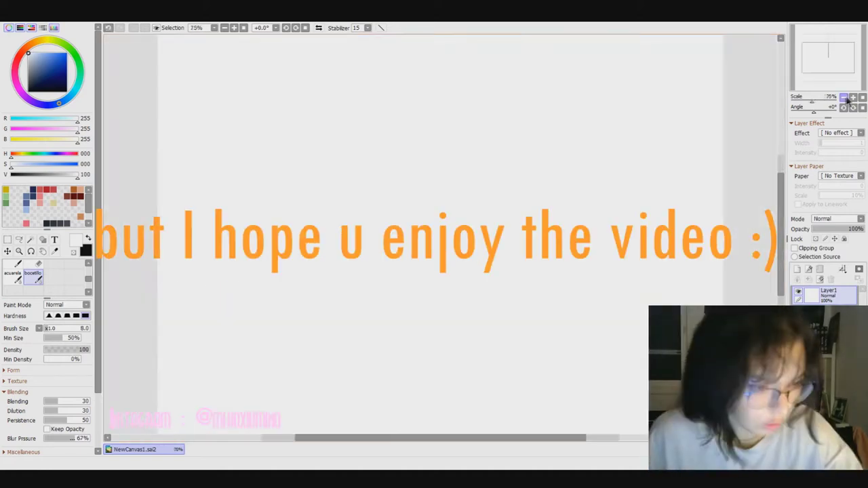
# Switch the drawing colour to black, undo a trial stroke and set the brush size to 16.
pyautogui.click(854, 97)
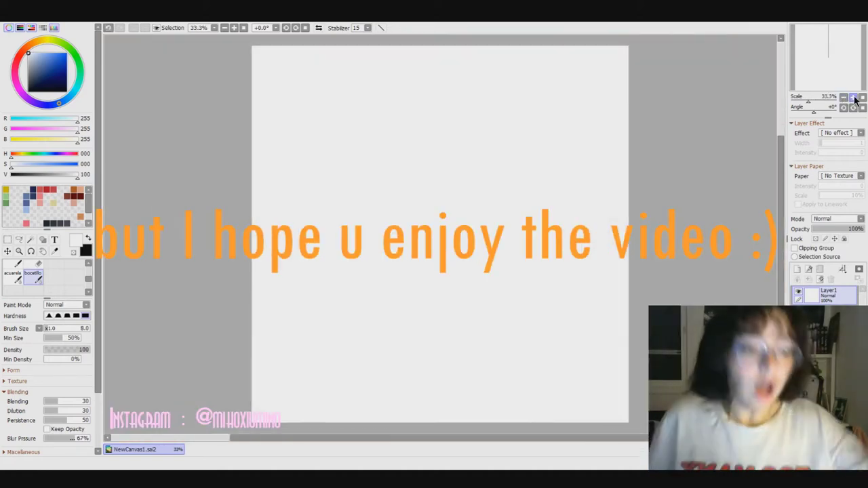
pyautogui.press('x')
pyautogui.moveTo(442, 216); pyautogui.dragTo(577, 335)
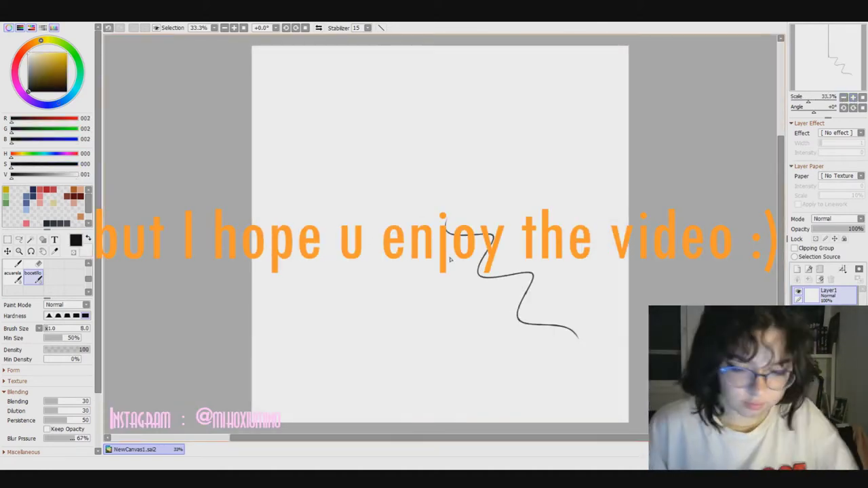
pyautogui.hotkey('ctrl', 'z')
pyautogui.scroll(-4, 68, 406)
pyautogui.click(60, 437)
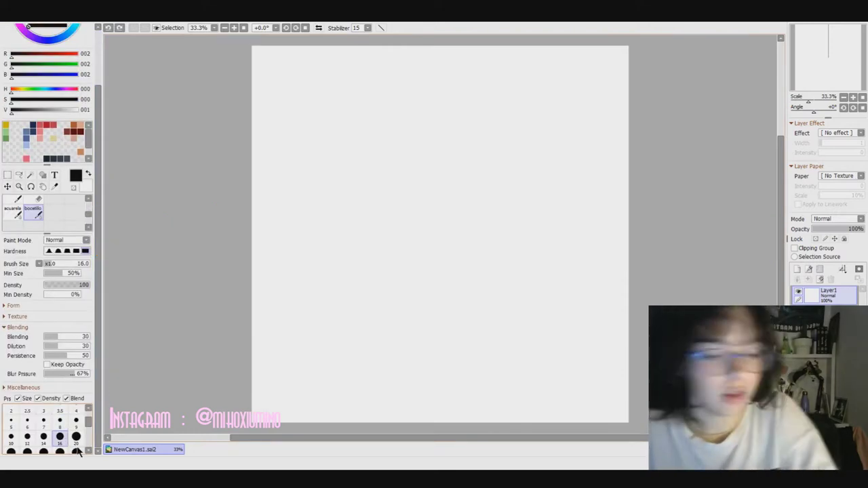
# Sketch the head construction with a skull circle, tapered jaw, vertical centre line, curved face guides and both ears.
pyautogui.moveTo(478, 149); pyautogui.dragTo(507, 178)
pyautogui.moveTo(417, 109); pyautogui.dragTo(509, 227)
pyautogui.moveTo(513, 182); pyautogui.dragTo(400, 288)
pyautogui.moveTo(434, 95); pyautogui.dragTo(431, 184)
pyautogui.moveTo(437, 125); pyautogui.dragTo(444, 288)
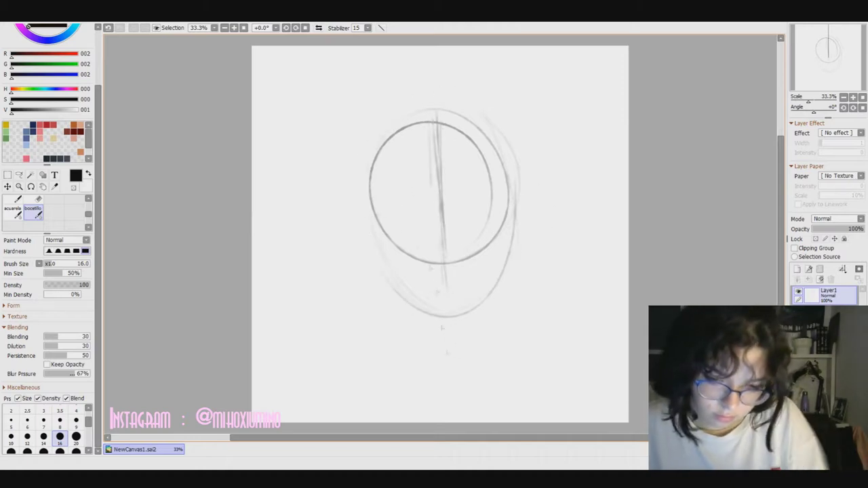
pyautogui.moveTo(374, 196); pyautogui.dragTo(508, 182)
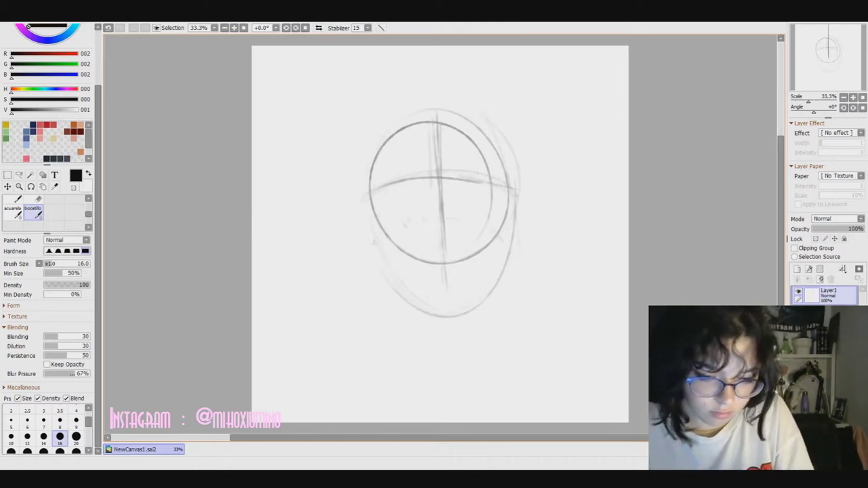
pyautogui.moveTo(368, 186); pyautogui.dragTo(369, 248)
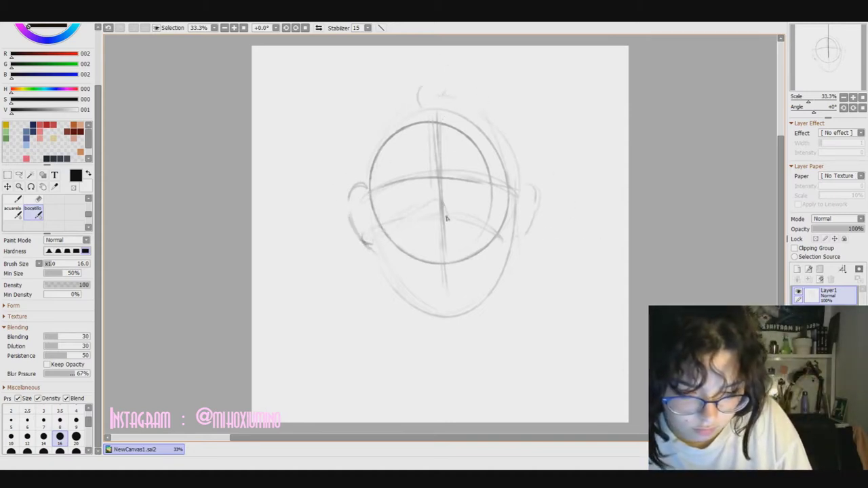
# Draw the bold outline of a half mask over the lower face, peaking at the nose with a jagged right edge.
pyautogui.click(853, 97)
pyautogui.moveTo(326, 234)
pyautogui.mouseDown()
pyautogui.moveTo(352, 256)
pyautogui.moveTo(381, 349)
pyautogui.moveTo(458, 361)
pyautogui.moveTo(509, 343)
pyautogui.moveTo(553, 237)
pyautogui.mouseUp()
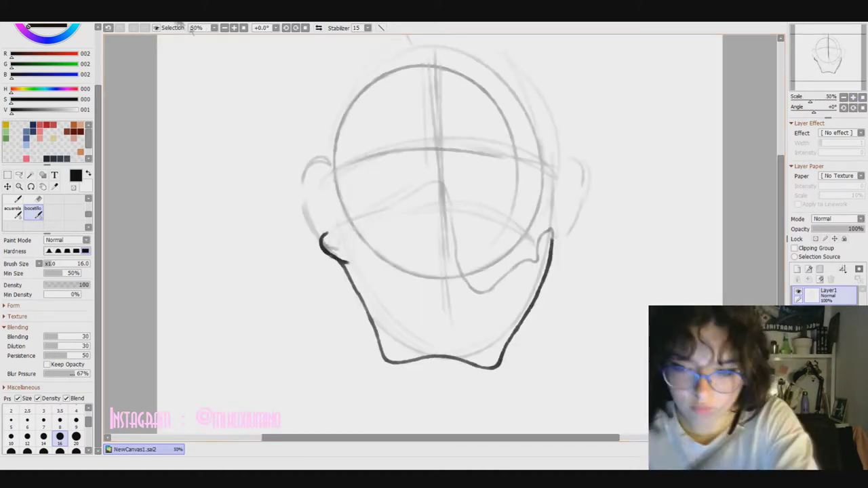
pyautogui.click(109, 28)
pyautogui.moveTo(343, 262)
pyautogui.mouseDown()
pyautogui.moveTo(372, 319)
pyautogui.moveTo(429, 371)
pyautogui.moveTo(503, 364)
pyautogui.moveTo(550, 238)
pyautogui.mouseUp()
pyautogui.moveTo(322, 236)
pyautogui.mouseDown()
pyautogui.moveTo(438, 199)
pyautogui.moveTo(475, 287)
pyautogui.moveTo(537, 256)
pyautogui.mouseUp()
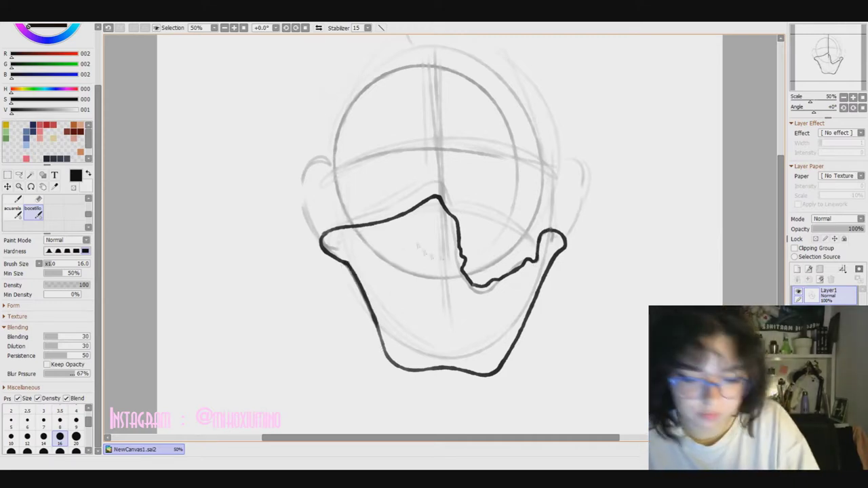
# Draw the mask's nostril and cheek fold, and outline a wide snarling mouth with thick upper and lower lips.
pyautogui.moveTo(409, 237)
pyautogui.mouseDown()
pyautogui.moveTo(431, 256)
pyautogui.moveTo(452, 257)
pyautogui.moveTo(396, 237)
pyautogui.moveTo(363, 263)
pyautogui.mouseUp()
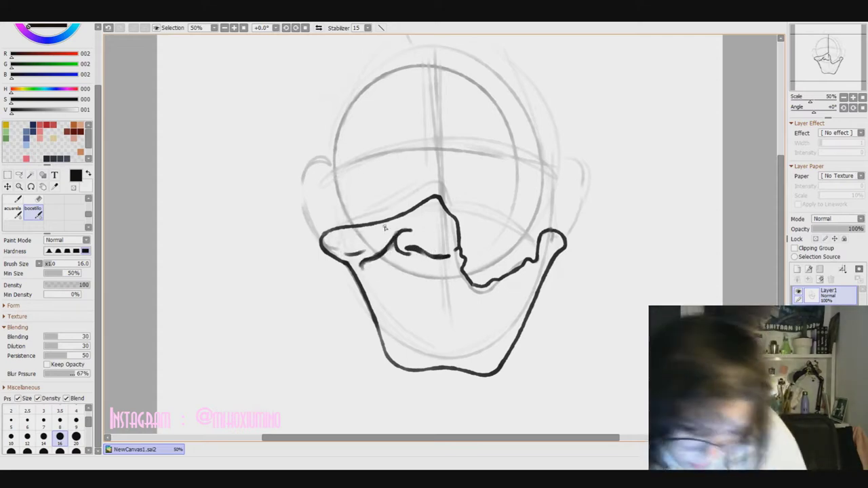
pyautogui.moveTo(399, 256)
pyautogui.mouseDown()
pyautogui.moveTo(450, 280)
pyautogui.moveTo(462, 263)
pyautogui.moveTo(427, 293)
pyautogui.moveTo(461, 267)
pyautogui.mouseUp()
pyautogui.moveTo(384, 272)
pyautogui.mouseDown()
pyautogui.moveTo(412, 339)
pyautogui.moveTo(425, 340)
pyautogui.moveTo(440, 319)
pyautogui.moveTo(473, 313)
pyautogui.mouseUp()
pyautogui.moveTo(435, 330); pyautogui.dragTo(480, 327)
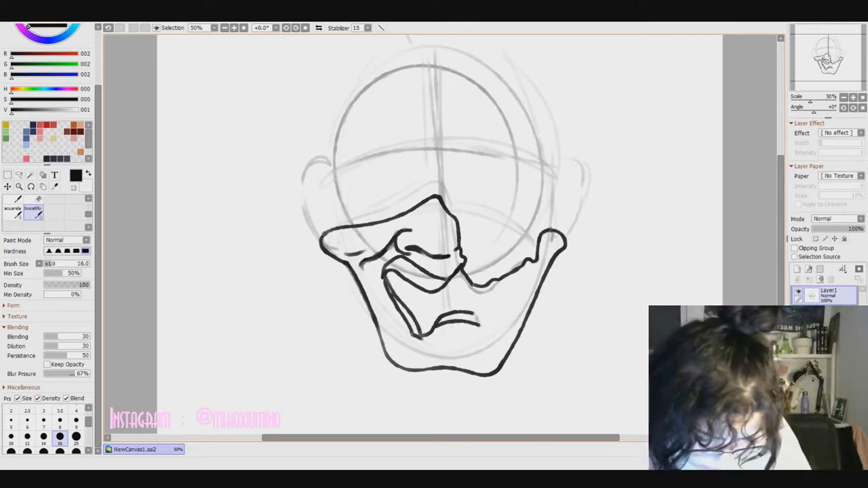
pyautogui.moveTo(510, 299)
pyautogui.mouseDown()
pyautogui.moveTo(491, 340)
pyautogui.moveTo(520, 299)
pyautogui.moveTo(526, 263)
pyautogui.mouseUp()
pyautogui.moveTo(456, 271)
pyautogui.mouseDown()
pyautogui.moveTo(470, 293)
pyautogui.moveTo(502, 279)
pyautogui.mouseUp()
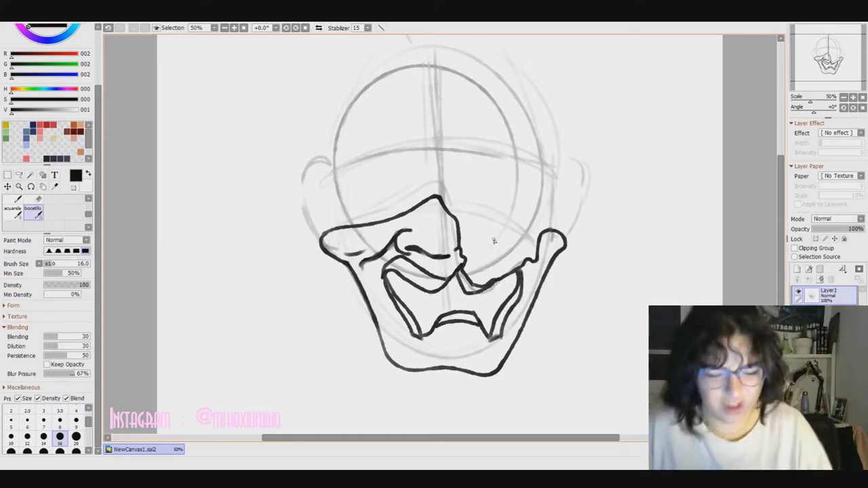
# Erase the right upper lip and broken edge with an enlarged eraser, and redraw them with a second nostril.
pyautogui.press('e')
pyautogui.moveTo(461, 268)
pyautogui.mouseDown()
pyautogui.moveTo(470, 282)
pyautogui.moveTo(493, 283)
pyautogui.moveTo(511, 264)
pyautogui.mouseUp()
pyautogui.press(']')
pyautogui.press(']')
pyautogui.press(']')
pyautogui.press(']')
pyautogui.press(']')
pyautogui.moveTo(459, 285)
pyautogui.mouseDown()
pyautogui.moveTo(449, 303)
pyautogui.moveTo(469, 284)
pyautogui.moveTo(490, 285)
pyautogui.moveTo(471, 274)
pyautogui.moveTo(523, 265)
pyautogui.mouseUp()
pyautogui.press('n')
pyautogui.moveTo(450, 258)
pyautogui.mouseDown()
pyautogui.moveTo(462, 225)
pyautogui.moveTo(522, 269)
pyautogui.mouseUp()
# Add two curved lines on the chin, extend the mask's right tip outward and draw a curl inside the left tip.
pyautogui.moveTo(436, 335); pyautogui.dragTo(457, 355)
pyautogui.moveTo(478, 361); pyautogui.dragTo(472, 338)
pyautogui.moveTo(553, 231); pyautogui.dragTo(554, 263)
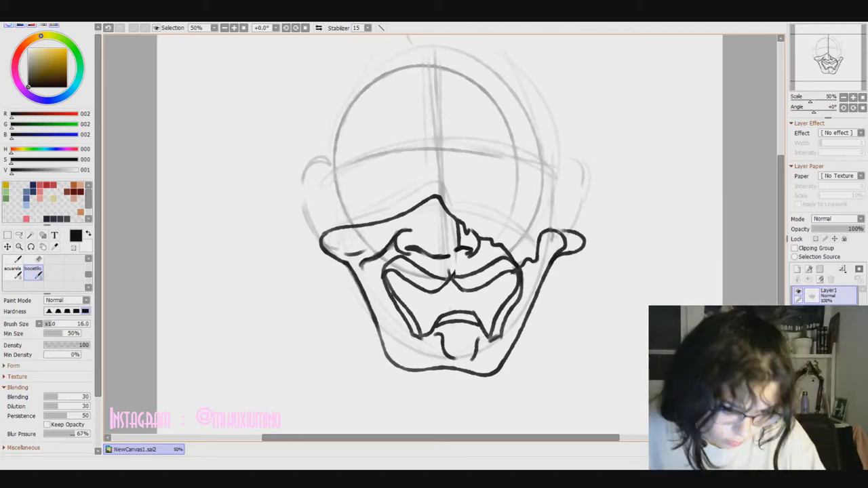
pyautogui.moveTo(348, 251)
pyautogui.mouseDown()
pyautogui.moveTo(325, 237)
pyautogui.moveTo(347, 242)
pyautogui.mouseUp()
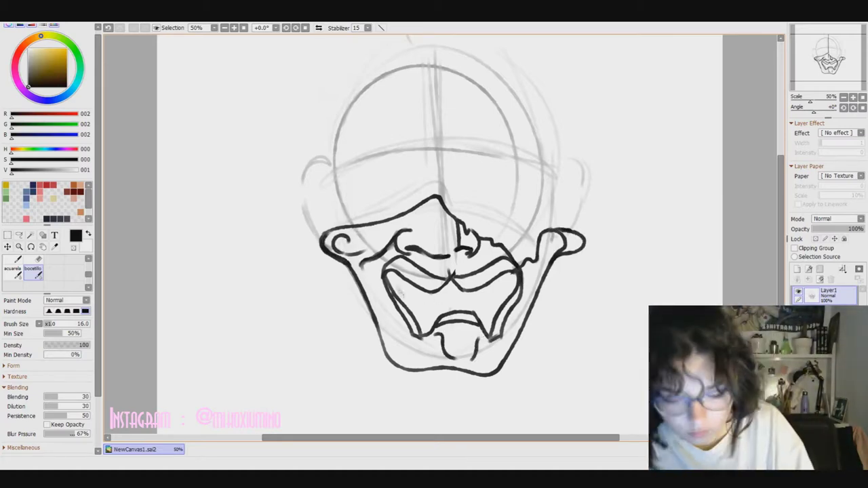
# Draw the row of upper teeth with two long outward-curving fangs, and add smaller fangs rising from the lower jaw.
pyautogui.moveTo(440, 303)
pyautogui.mouseDown()
pyautogui.moveTo(454, 291)
pyautogui.moveTo(453, 302)
pyautogui.moveTo(481, 293)
pyautogui.moveTo(528, 306)
pyautogui.mouseUp()
pyautogui.moveTo(510, 278); pyautogui.dragTo(532, 304)
pyautogui.moveTo(398, 280); pyautogui.dragTo(377, 309)
pyautogui.moveTo(378, 309); pyautogui.dragTo(413, 289)
pyautogui.moveTo(500, 297); pyautogui.dragTo(490, 317)
pyautogui.moveTo(417, 307); pyautogui.dragTo(437, 328)
pyautogui.moveTo(491, 295); pyautogui.dragTo(478, 319)
# Paint with the transparent colour to clear the lines crossing the upper fangs and remove the curved chin lines.
pyautogui.click(73, 247)
pyautogui.moveTo(393, 295); pyautogui.dragTo(404, 303)
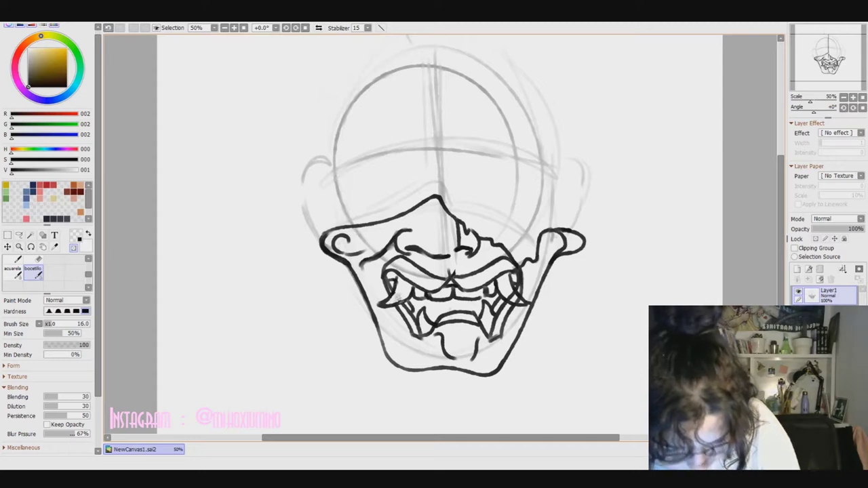
pyautogui.moveTo(508, 292); pyautogui.dragTo(520, 304)
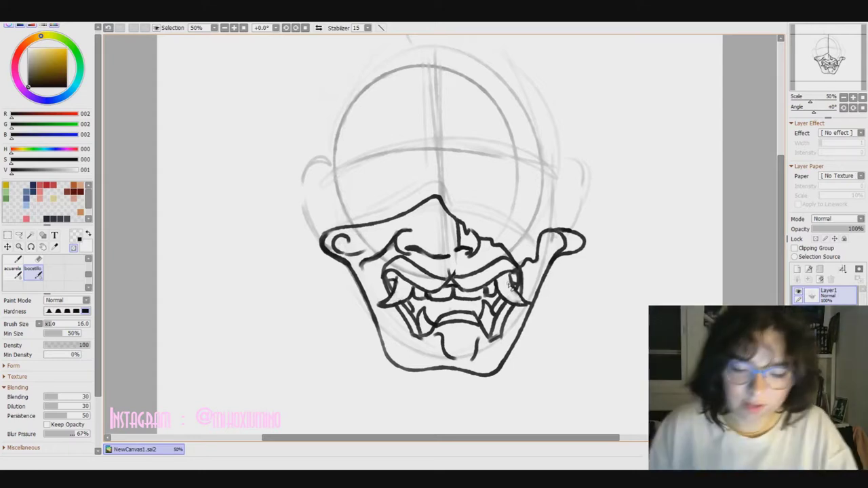
pyautogui.moveTo(445, 335)
pyautogui.mouseDown()
pyautogui.moveTo(449, 361)
pyautogui.moveTo(474, 366)
pyautogui.mouseUp()
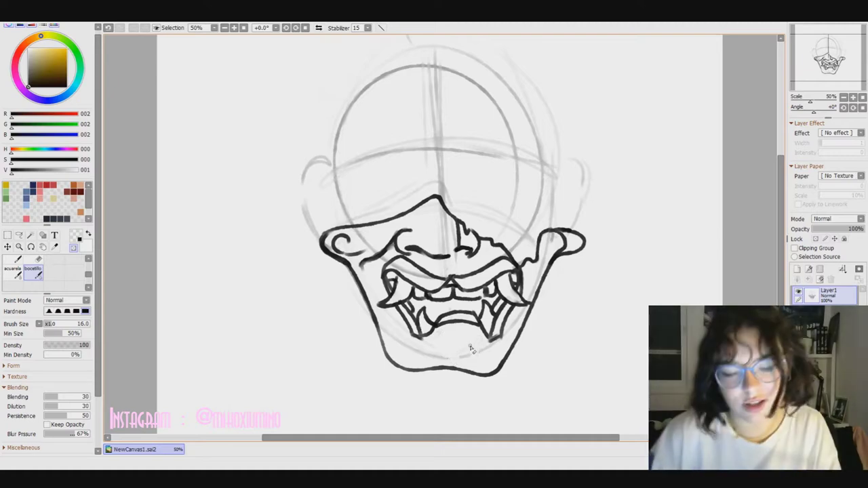
pyautogui.press('a')
pyautogui.moveTo(372, 303); pyautogui.dragTo(402, 349)
pyautogui.click(109, 29)
pyautogui.click(110, 29)
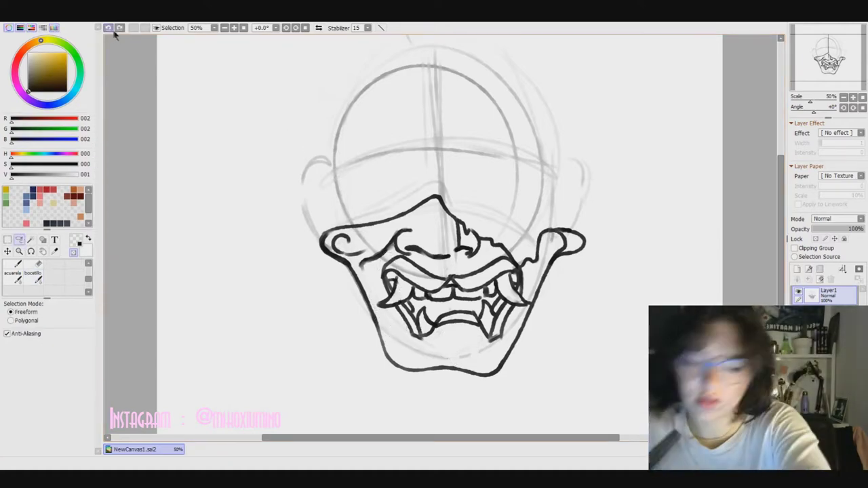
pyautogui.click(110, 29)
# Lasso the whole mouth, shift it slightly to the left on the mask and clear the selection.
pyautogui.moveTo(522, 257)
pyautogui.mouseDown()
pyautogui.moveTo(399, 257)
pyautogui.moveTo(454, 356)
pyautogui.mouseUp()
pyautogui.moveTo(448, 305); pyautogui.dragTo(438, 299)
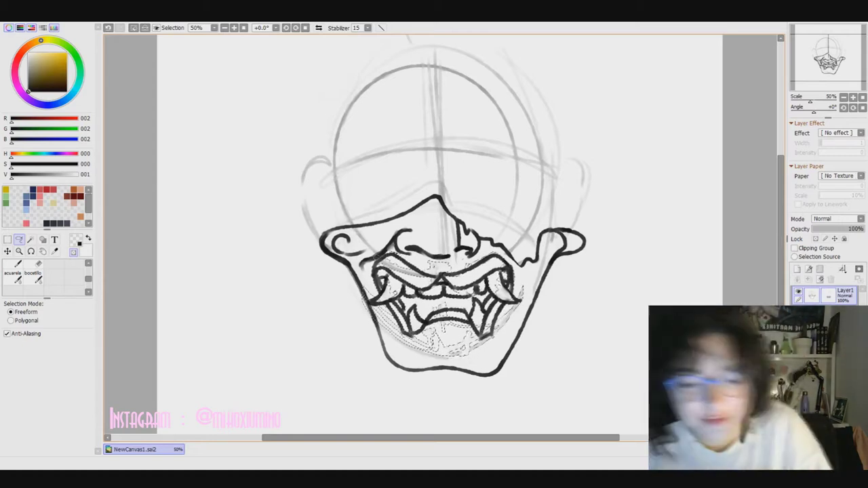
pyautogui.click(134, 28)
# Erase the mask's right jaw outline and the leftover construction lines inside the mask.
pyautogui.click(38, 264)
pyautogui.moveTo(493, 372); pyautogui.dragTo(560, 251)
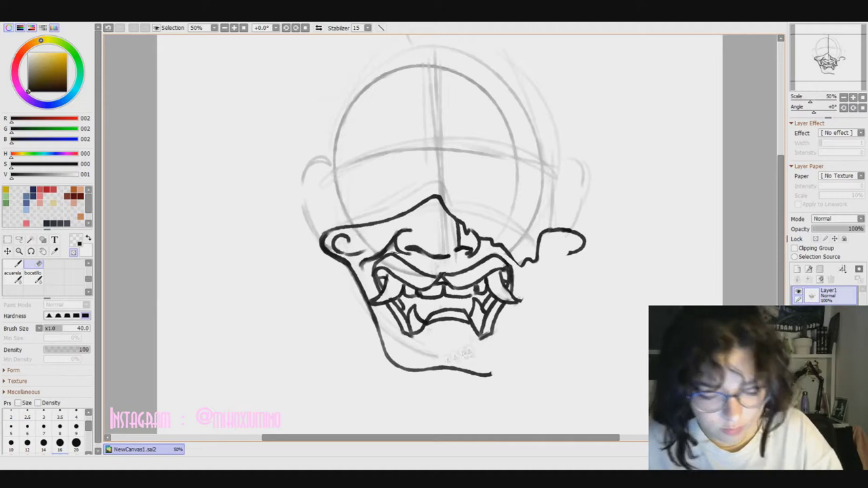
pyautogui.moveTo(442, 224); pyautogui.dragTo(441, 251)
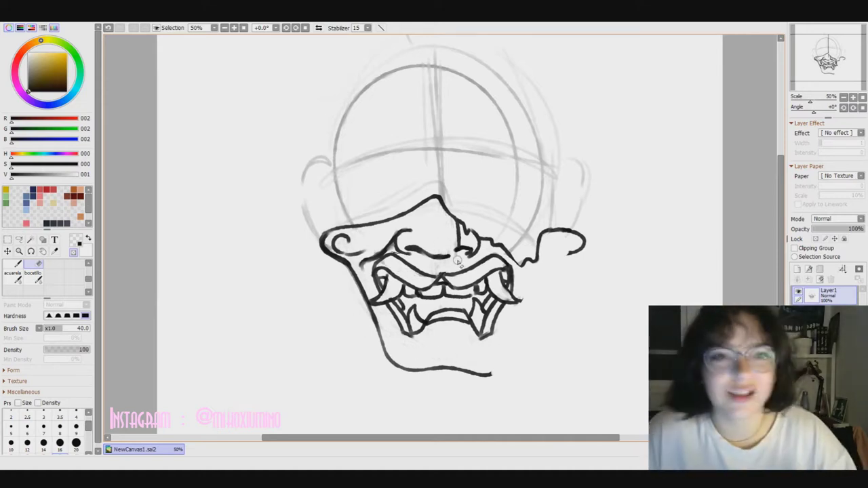
# Redraw the mask's right jaw outline in black with the bocetillo brush, running from the chin up to the right tip.
pyautogui.click(35, 278)
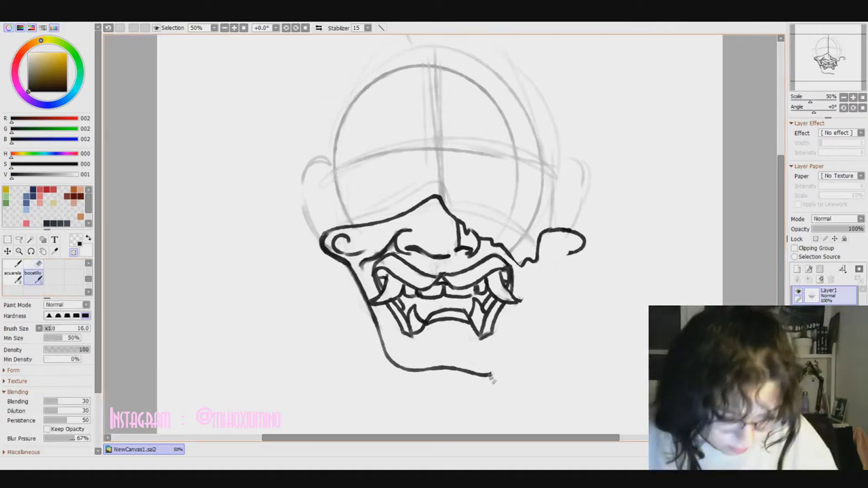
pyautogui.press('-')
pyautogui.moveTo(488, 373)
pyautogui.mouseDown()
pyautogui.moveTo(513, 328)
pyautogui.moveTo(584, 245)
pyautogui.moveTo(537, 288)
pyautogui.moveTo(556, 225)
pyautogui.mouseUp()
pyautogui.press('e')
pyautogui.click(31, 280)
pyautogui.moveTo(538, 260)
pyautogui.mouseDown()
pyautogui.moveTo(577, 237)
pyautogui.moveTo(527, 297)
pyautogui.mouseUp()
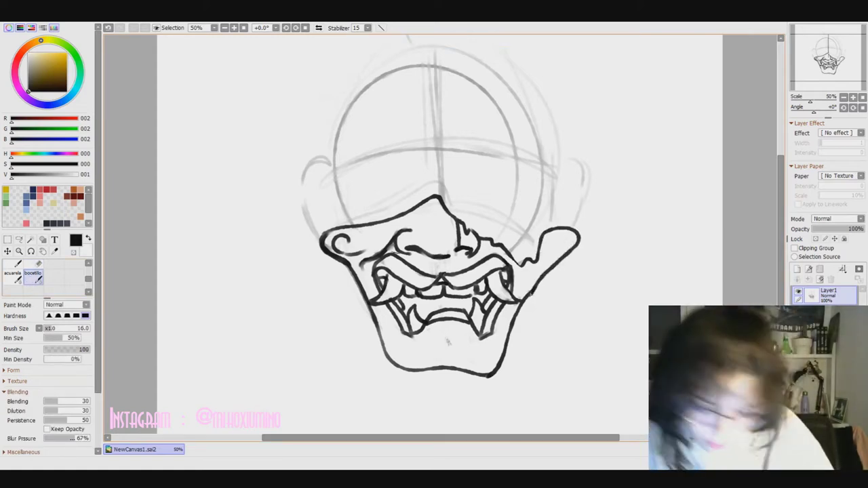
# Draw a spiral ornament on the chin and add angular side plates with a round stud on each side of the jaw.
pyautogui.moveTo(416, 362)
pyautogui.mouseDown()
pyautogui.moveTo(434, 341)
pyautogui.moveTo(477, 357)
pyautogui.moveTo(431, 352)
pyautogui.mouseUp()
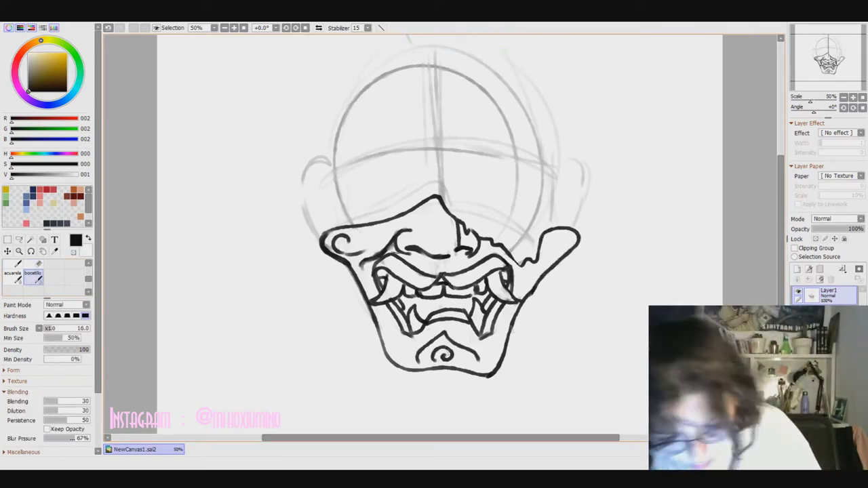
pyautogui.moveTo(549, 268)
pyautogui.mouseDown()
pyautogui.moveTo(531, 337)
pyautogui.moveTo(503, 363)
pyautogui.mouseUp()
pyautogui.moveTo(350, 268); pyautogui.dragTo(385, 359)
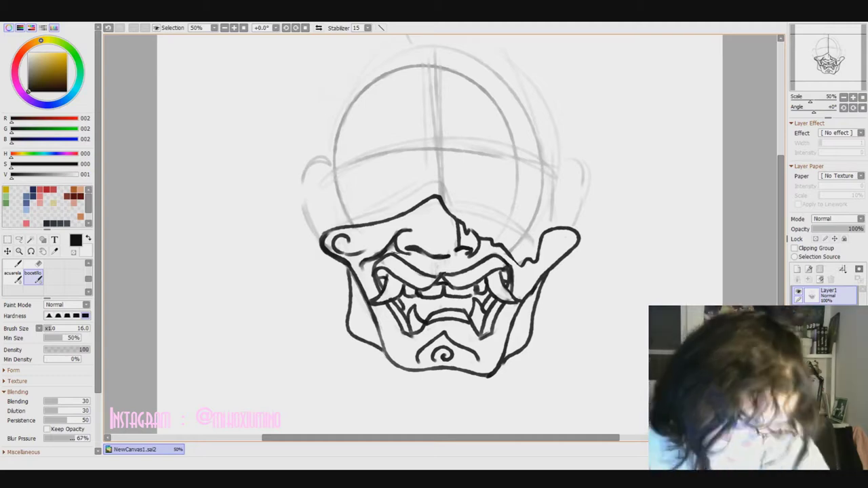
pyautogui.moveTo(355, 312)
pyautogui.mouseDown()
pyautogui.moveTo(344, 336)
pyautogui.moveTo(352, 311)
pyautogui.mouseUp()
pyautogui.moveTo(533, 345); pyautogui.dragTo(537, 313)
pyautogui.press('e')
pyautogui.press('b')
# Draw wavy smoke trailing from the right stud to the canvas edge, with a small inner ring and a separate wisp above.
pyautogui.moveTo(534, 327)
pyautogui.mouseDown()
pyautogui.moveTo(629, 294)
pyautogui.moveTo(606, 325)
pyautogui.mouseUp()
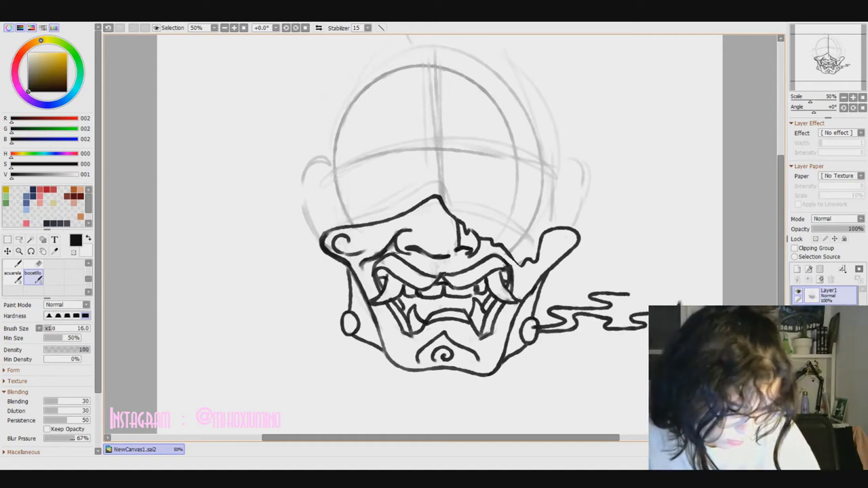
pyautogui.moveTo(661, 291)
pyautogui.mouseDown()
pyautogui.moveTo(627, 266)
pyautogui.moveTo(634, 239)
pyautogui.moveTo(722, 217)
pyautogui.mouseUp()
pyautogui.moveTo(671, 274); pyautogui.dragTo(723, 226)
pyautogui.moveTo(526, 339); pyautogui.dragTo(536, 324)
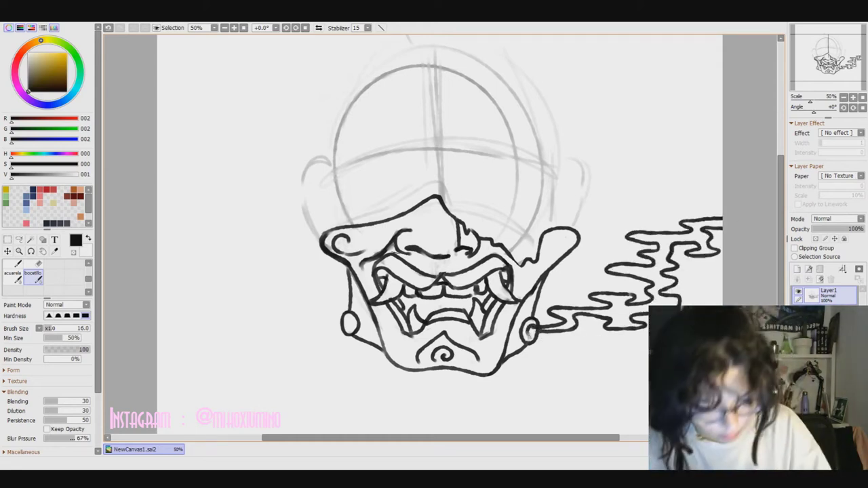
pyautogui.moveTo(572, 425); pyautogui.dragTo(590, 426)
pyautogui.moveTo(633, 203)
pyautogui.mouseDown()
pyautogui.moveTo(679, 179)
pyautogui.moveTo(652, 224)
pyautogui.moveTo(644, 201)
pyautogui.moveTo(652, 191)
pyautogui.mouseUp()
pyautogui.hotkey('ctrl', 'z')
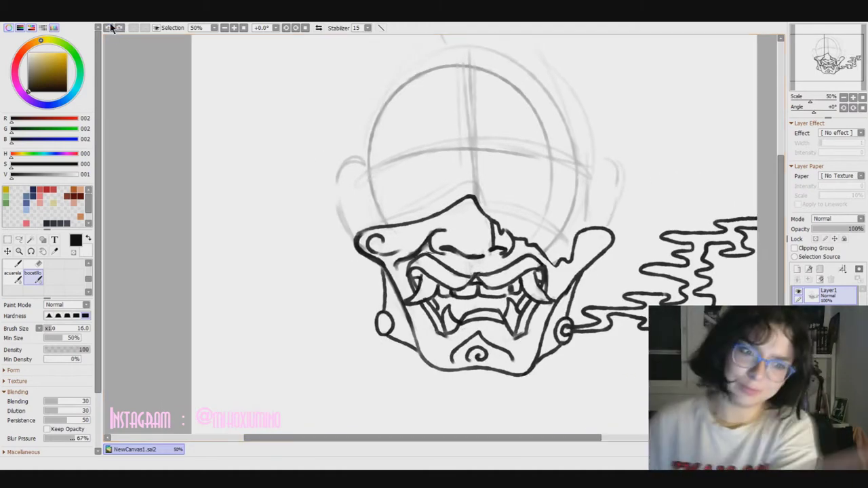
pyautogui.moveTo(661, 210)
pyautogui.mouseDown()
pyautogui.moveTo(681, 190)
pyautogui.moveTo(708, 196)
pyautogui.moveTo(678, 202)
pyautogui.mouseUp()
# Lasso the smoke trails, copy them onto a new layer and flip the copy horizontally.
pyautogui.press('a')
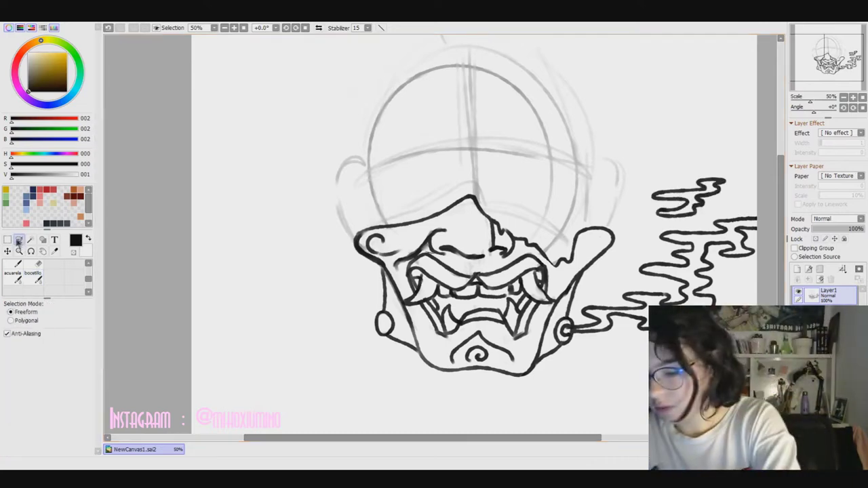
pyautogui.moveTo(575, 349)
pyautogui.mouseDown()
pyautogui.moveTo(756, 149)
pyautogui.moveTo(578, 344)
pyautogui.mouseUp()
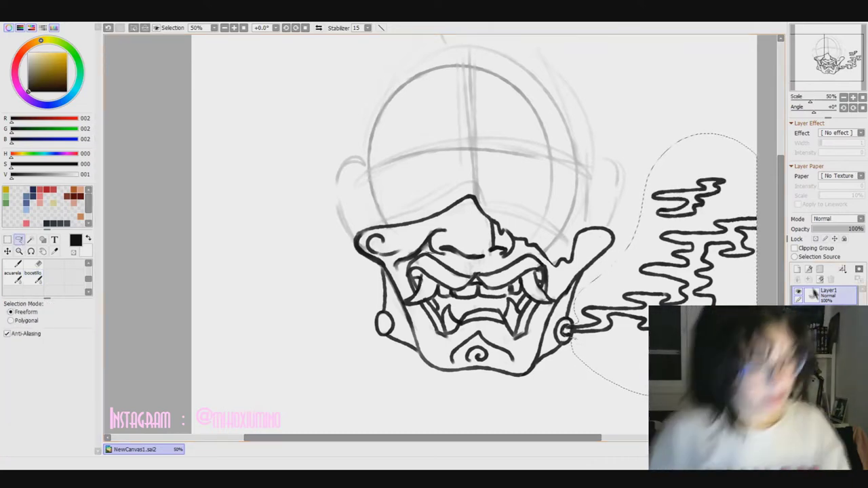
pyautogui.click(797, 269)
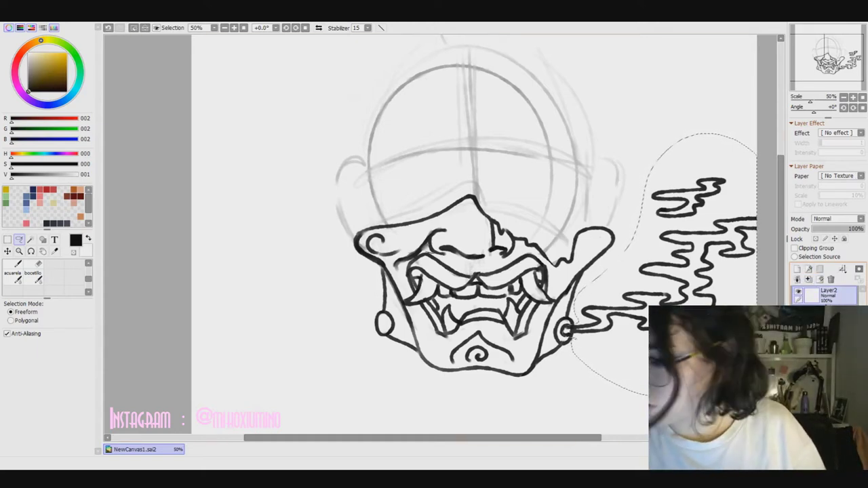
pyautogui.hotkey('ctrl', 'c')
pyautogui.hotkey('ctrl', 'v')
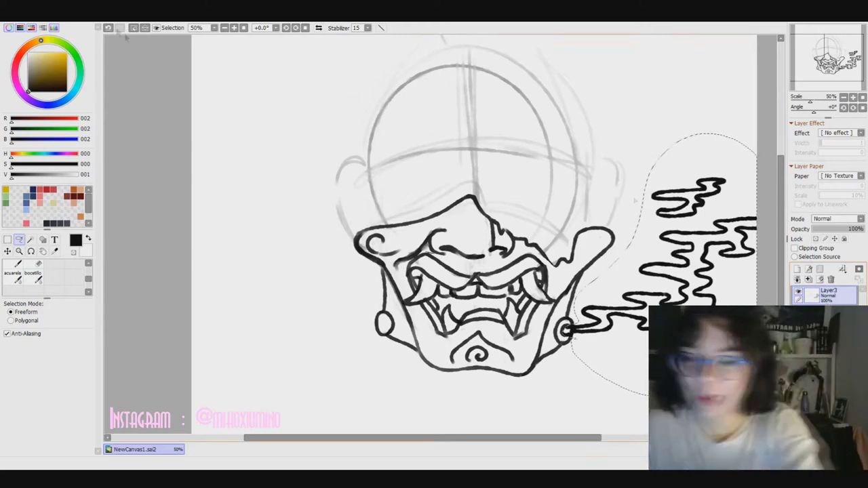
pyautogui.click(133, 28)
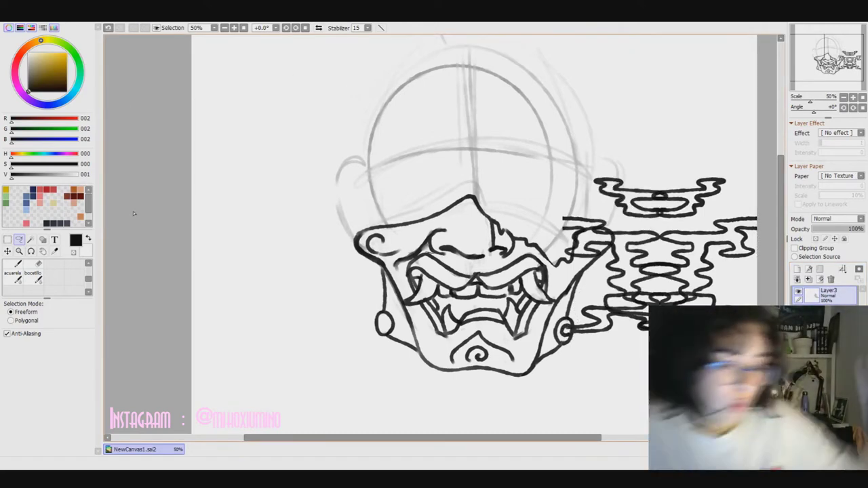
# Move the mirrored smoke to the left side of the mask so it joins the left stud, and return to the brush.
pyautogui.moveTo(732, 292); pyautogui.dragTo(324, 309)
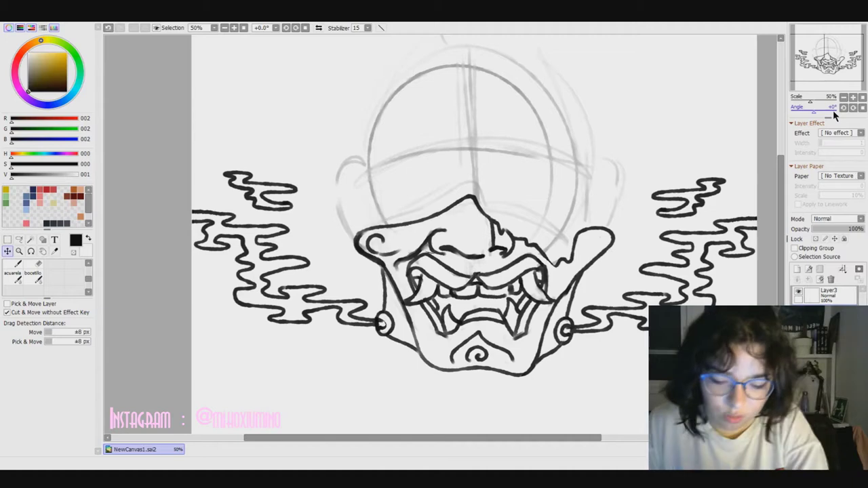
pyautogui.click(109, 27)
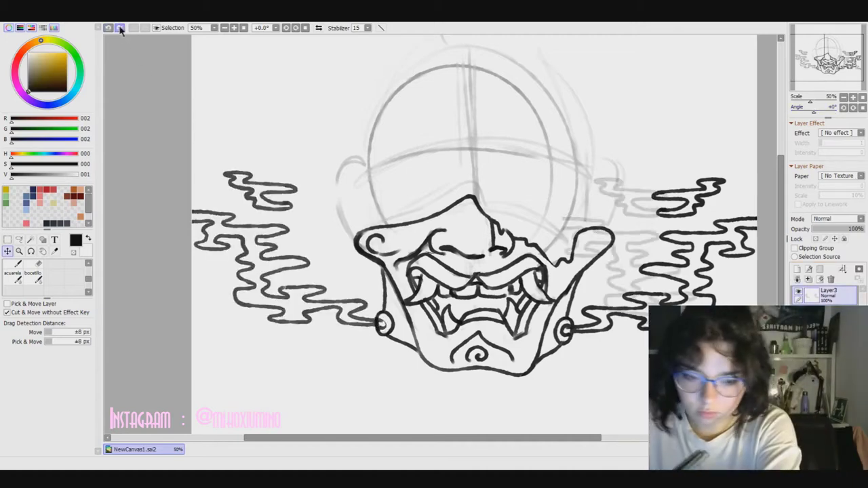
pyautogui.click(120, 27)
pyautogui.press('n')
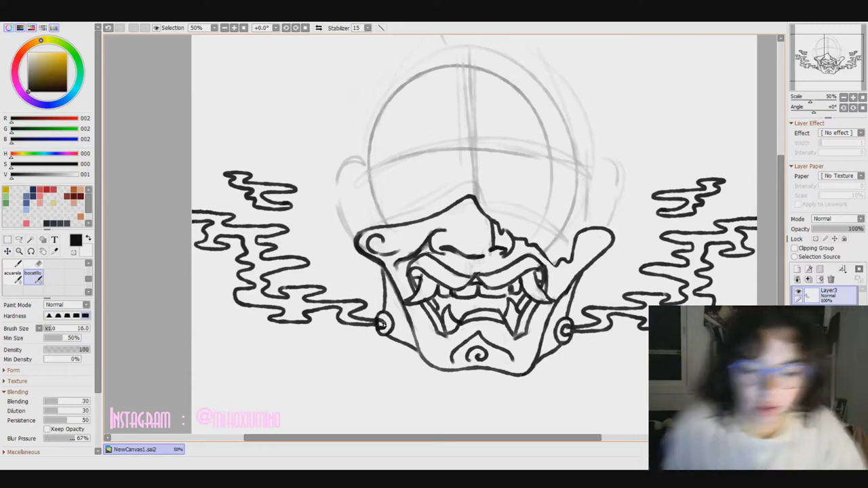
# Sketch a curved jaw guideline behind the mask's mouth and reinforce the vertical centre guideline through the nose and lips.
pyautogui.scroll(2, 441, 242)
pyautogui.scroll(-2, 442, 242)
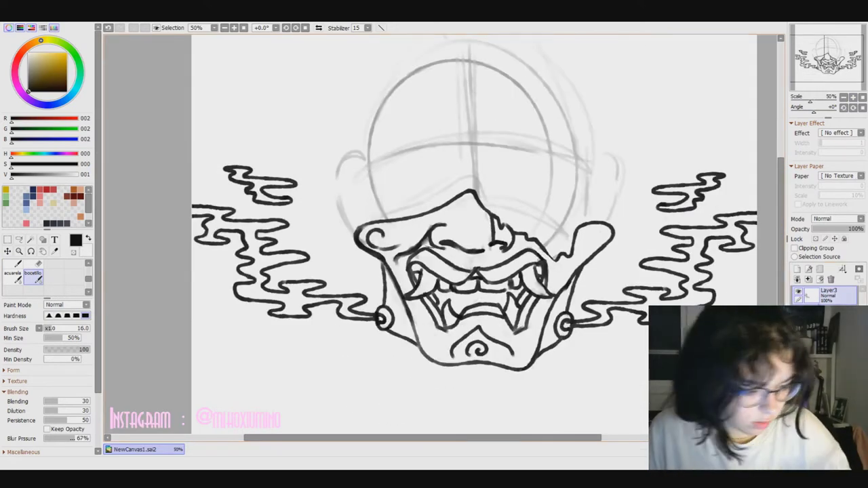
pyautogui.moveTo(408, 297); pyautogui.dragTo(519, 335)
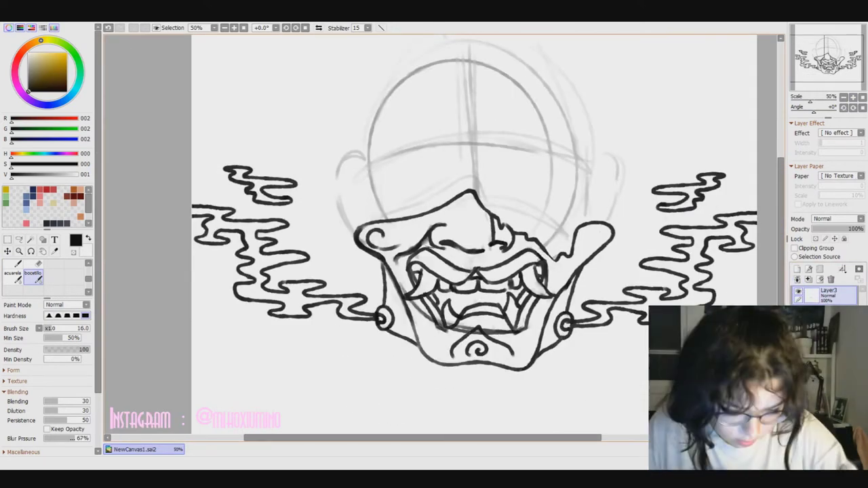
pyautogui.moveTo(575, 242); pyautogui.dragTo(555, 296)
pyautogui.moveTo(452, 327); pyautogui.dragTo(518, 313)
pyautogui.moveTo(424, 299); pyautogui.dragTo(475, 326)
pyautogui.moveTo(474, 206); pyautogui.dragTo(479, 266)
pyautogui.moveTo(477, 226); pyautogui.dragTo(479, 248)
pyautogui.moveTo(481, 281); pyautogui.dragTo(485, 302)
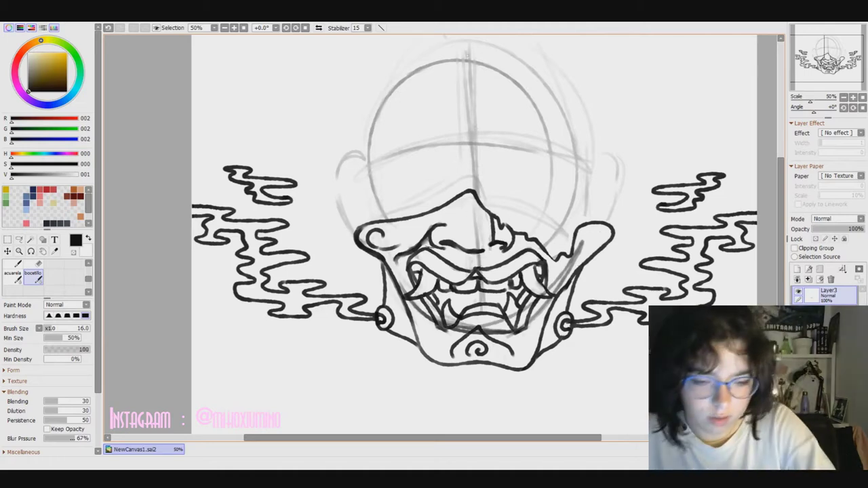
pyautogui.press('e')
pyautogui.moveTo(474, 197); pyautogui.dragTo(471, 68)
pyautogui.moveTo(478, 265); pyautogui.dragTo(480, 305)
pyautogui.click(108, 28)
pyautogui.click(108, 28)
pyautogui.click(108, 28)
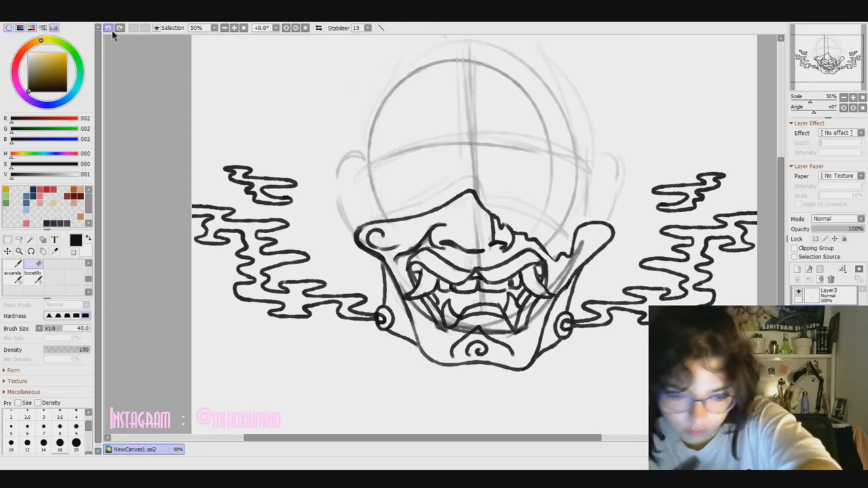
# Draw the exposed nostril beside the mask's broken edge and a short mark at the inner corner of the right eye.
pyautogui.click(32, 274)
pyautogui.scroll(2, 530, 217)
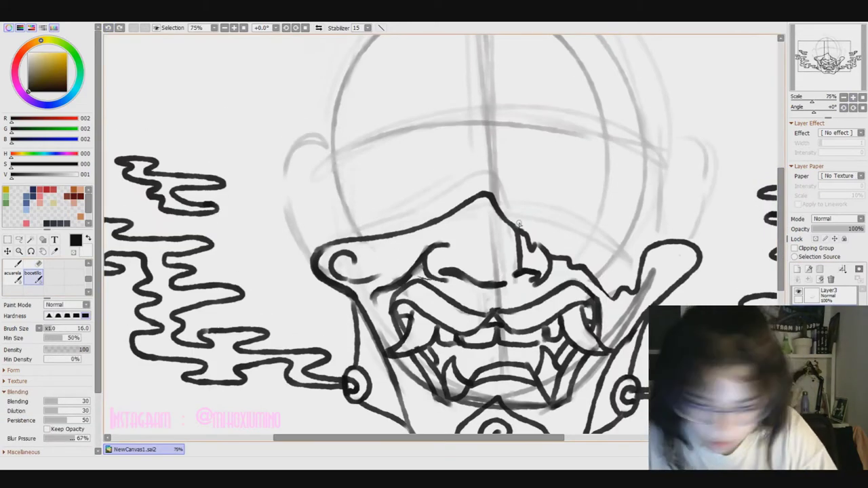
pyautogui.moveTo(534, 208)
pyautogui.mouseDown()
pyautogui.moveTo(539, 236)
pyautogui.moveTo(531, 234)
pyautogui.moveTo(542, 234)
pyautogui.mouseUp()
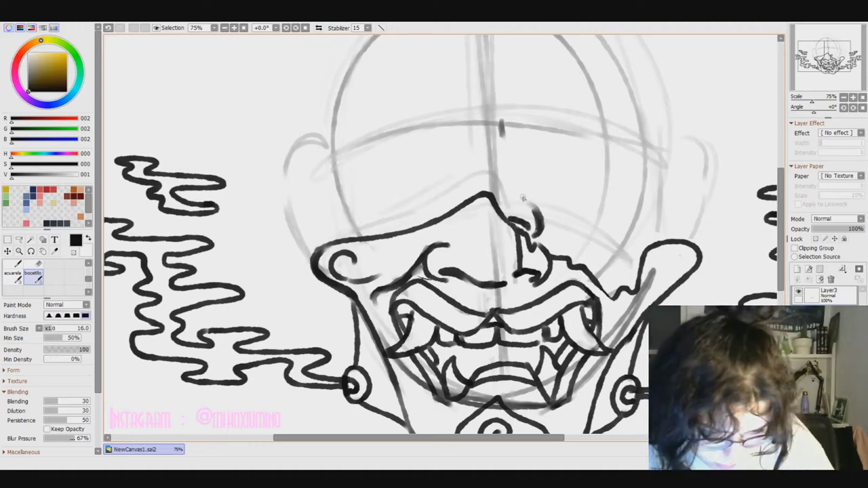
pyautogui.scroll(-2, 517, 126)
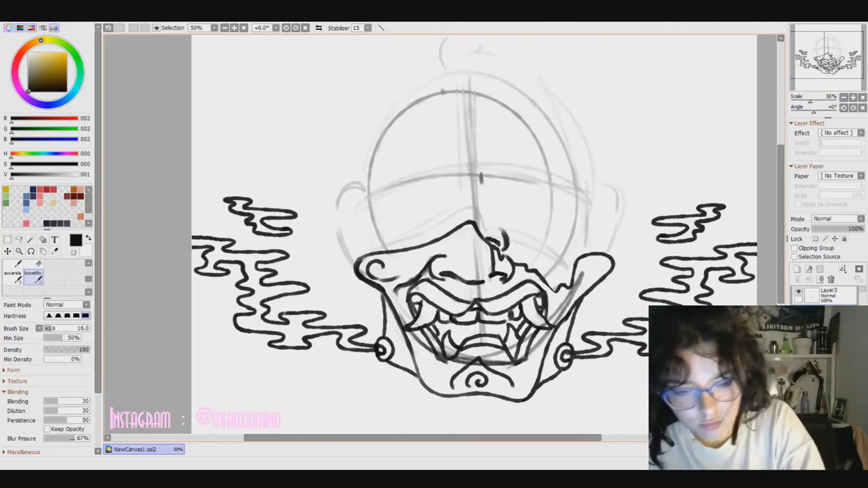
# Ink both sides of the head outline from the crown through the temples to the mask's upper edge, redrawing the left temple.
pyautogui.moveTo(442, 90)
pyautogui.mouseDown()
pyautogui.moveTo(369, 204)
pyautogui.moveTo(371, 253)
pyautogui.mouseUp()
pyautogui.moveTo(546, 103)
pyautogui.mouseDown()
pyautogui.moveTo(574, 150)
pyautogui.moveTo(587, 263)
pyautogui.mouseUp()
pyautogui.press('e')
pyautogui.moveTo(379, 256)
pyautogui.mouseDown()
pyautogui.moveTo(370, 217)
pyautogui.moveTo(400, 118)
pyautogui.moveTo(362, 184)
pyautogui.mouseUp()
pyautogui.press('n')
pyautogui.hotkey('ctrl', 'z')
pyautogui.moveTo(382, 250)
pyautogui.mouseDown()
pyautogui.moveTo(367, 180)
pyautogui.moveTo(397, 114)
pyautogui.mouseUp()
# Draw the narrow right eye with a dark iris, a thick upper lid, a lid crease and a broken lower lid.
pyautogui.moveTo(492, 190)
pyautogui.mouseDown()
pyautogui.moveTo(570, 182)
pyautogui.moveTo(506, 180)
pyautogui.moveTo(557, 186)
pyautogui.mouseUp()
pyautogui.hotkey('ctrl', 'z')
pyautogui.moveTo(494, 190); pyautogui.dragTo(554, 187)
pyautogui.moveTo(496, 197)
pyautogui.mouseDown()
pyautogui.moveTo(555, 193)
pyautogui.moveTo(521, 180)
pyautogui.mouseUp()
pyautogui.moveTo(507, 183)
pyautogui.mouseDown()
pyautogui.moveTo(529, 189)
pyautogui.moveTo(536, 173)
pyautogui.moveTo(526, 176)
pyautogui.mouseUp()
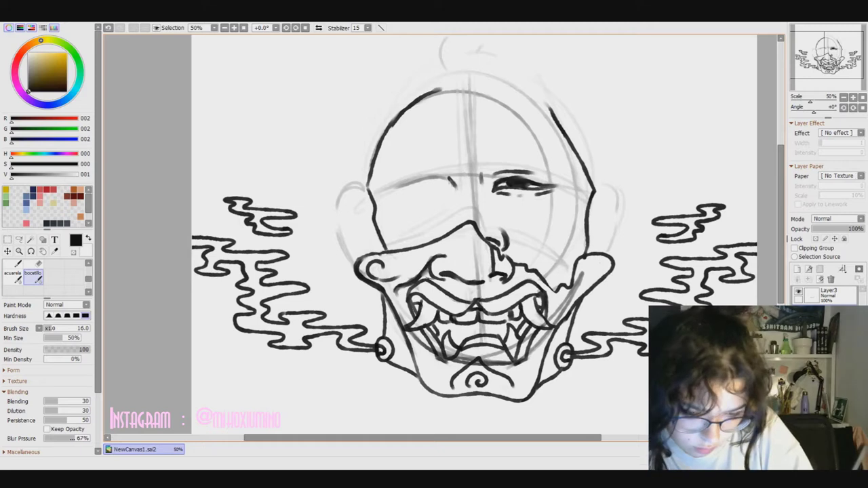
# Draw the matching left eye with a dark iris and broken lower lid, plus a short crease beside the nose bridge.
pyautogui.moveTo(451, 177); pyautogui.dragTo(395, 184)
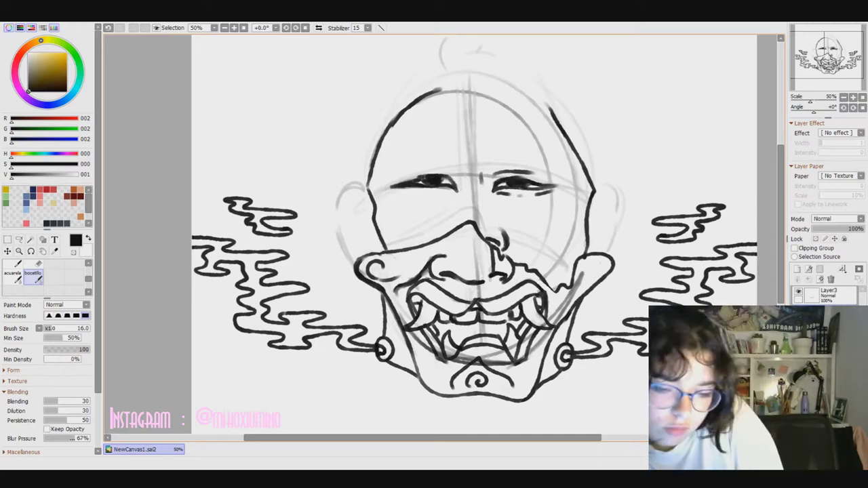
pyautogui.click(32, 264)
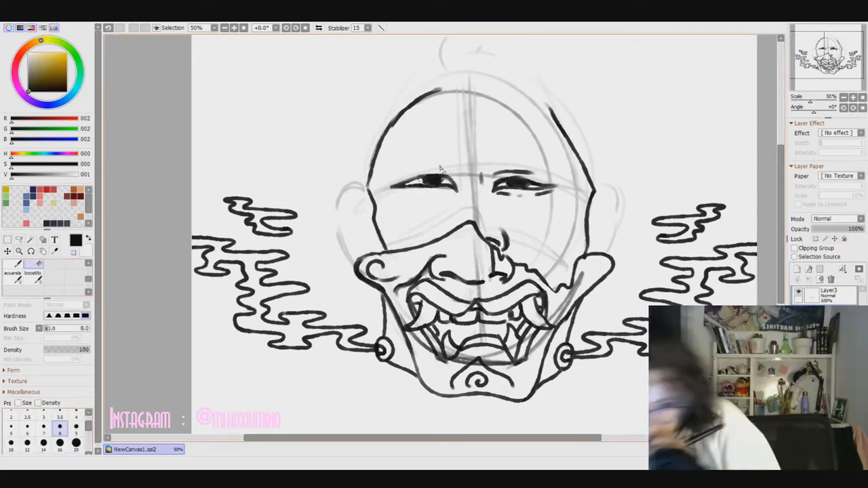
pyautogui.click(42, 272)
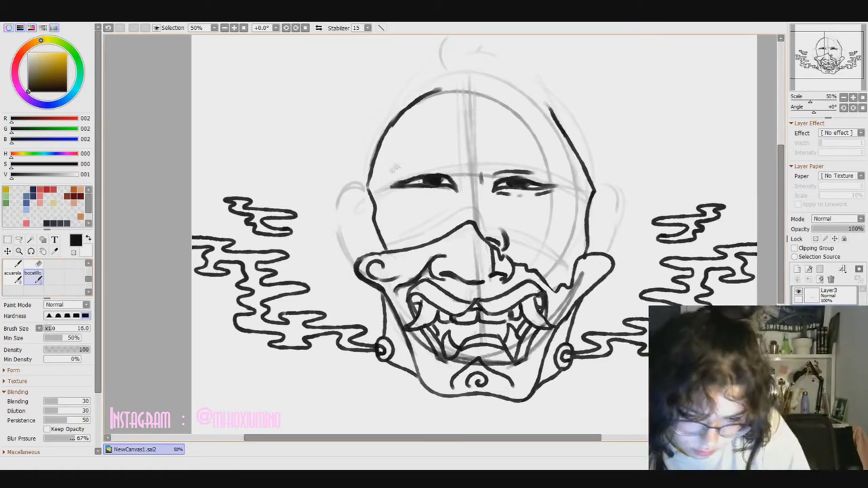
pyautogui.moveTo(438, 194)
pyautogui.mouseDown()
pyautogui.moveTo(396, 193)
pyautogui.moveTo(444, 202)
pyautogui.mouseUp()
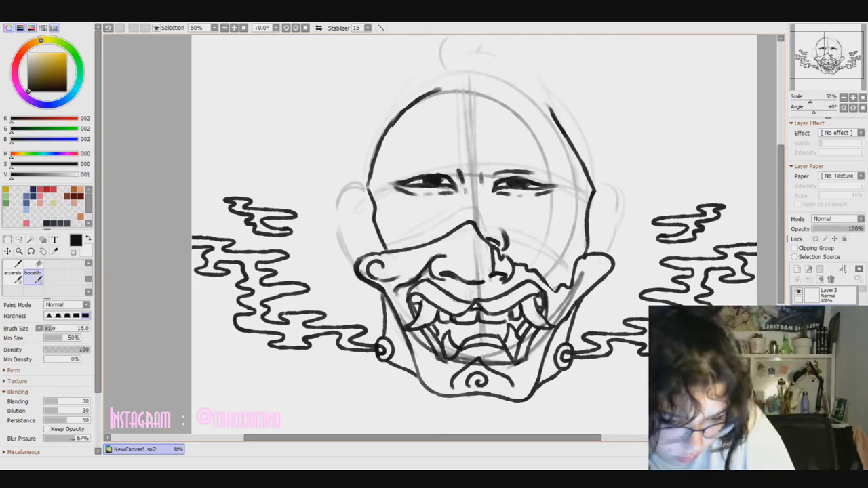
# Select each eye separately and transform it to fine-tune its position and tilt.
pyautogui.moveTo(403, 175)
pyautogui.mouseDown()
pyautogui.moveTo(550, 160)
pyautogui.moveTo(560, 203)
pyautogui.mouseUp()
pyautogui.press('a')
pyautogui.click(133, 28)
pyautogui.moveTo(377, 182)
pyautogui.mouseDown()
pyautogui.moveTo(449, 168)
pyautogui.moveTo(440, 213)
pyautogui.moveTo(377, 183)
pyautogui.mouseUp()
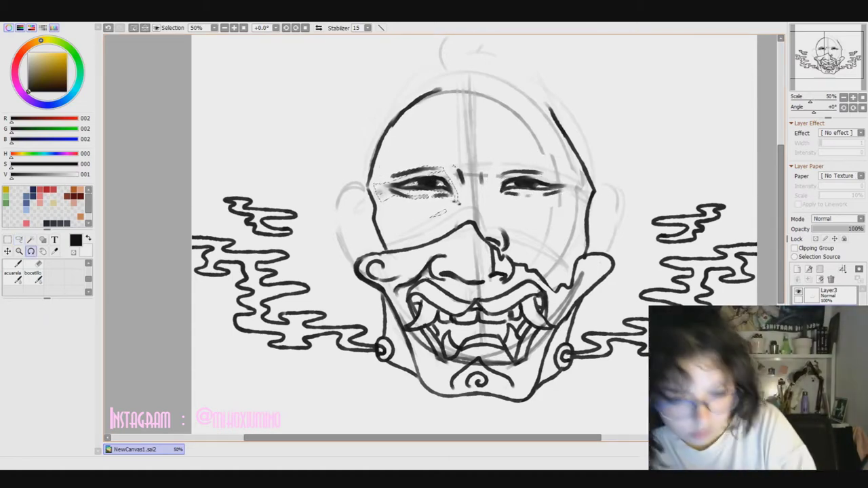
pyautogui.moveTo(458, 200)
pyautogui.mouseDown()
pyautogui.moveTo(459, 220)
pyautogui.moveTo(446, 232)
pyautogui.mouseUp()
pyautogui.hotkey('ctrl', 't')
pyautogui.click(19, 241)
pyautogui.click(134, 28)
pyautogui.moveTo(492, 170)
pyautogui.mouseDown()
pyautogui.moveTo(573, 170)
pyautogui.moveTo(575, 207)
pyautogui.mouseUp()
pyautogui.hotkey('ctrl', 't')
pyautogui.press('Return')
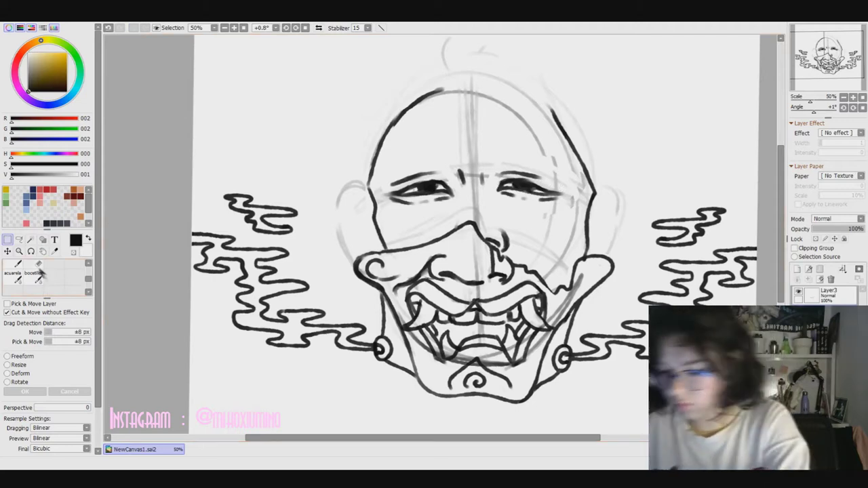
# Erase the right head outline and the construction lines crossing the forehead and eyes.
pyautogui.click(39, 264)
pyautogui.moveTo(591, 257)
pyautogui.mouseDown()
pyautogui.moveTo(597, 197)
pyautogui.moveTo(555, 108)
pyautogui.mouseUp()
pyautogui.scroll(2, 47, 427)
pyautogui.click(60, 438)
pyautogui.moveTo(471, 169); pyautogui.dragTo(468, 88)
pyautogui.moveTo(472, 156); pyautogui.dragTo(473, 213)
pyautogui.moveTo(472, 173)
pyautogui.mouseDown()
pyautogui.moveTo(468, 210)
pyautogui.moveTo(478, 203)
pyautogui.moveTo(494, 230)
pyautogui.moveTo(561, 213)
pyautogui.moveTo(573, 264)
pyautogui.moveTo(581, 183)
pyautogui.moveTo(507, 113)
pyautogui.moveTo(488, 176)
pyautogui.moveTo(549, 108)
pyautogui.mouseUp()
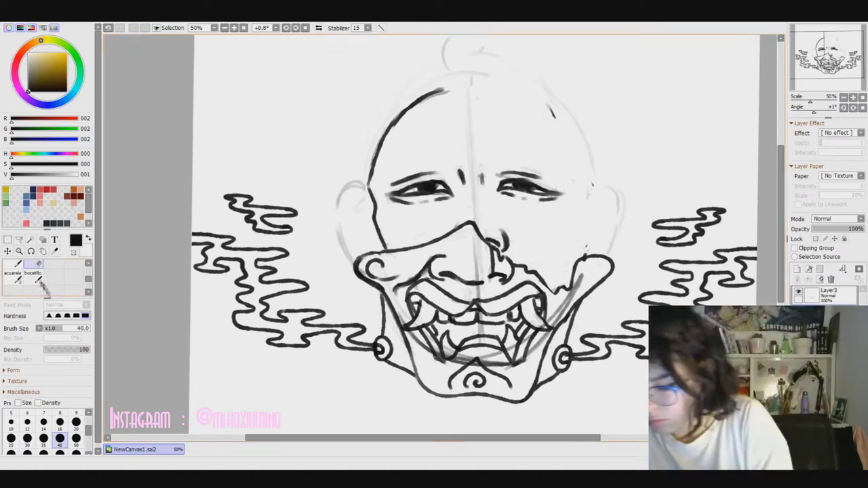
# Redraw the right head outline in black as a smooth curve from the crown to the mask's upper edge.
pyautogui.click(33, 276)
pyautogui.moveTo(505, 85)
pyautogui.mouseDown()
pyautogui.moveTo(555, 116)
pyautogui.moveTo(580, 155)
pyautogui.moveTo(590, 191)
pyautogui.moveTo(587, 258)
pyautogui.mouseUp()
pyautogui.click(74, 253)
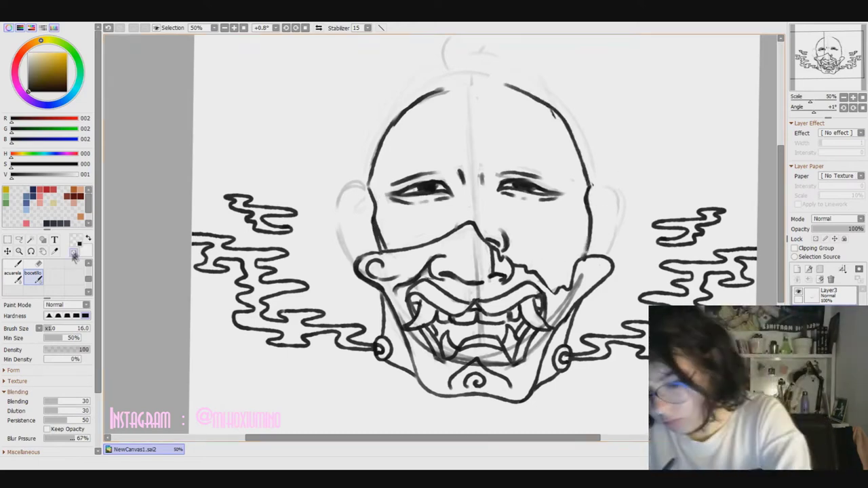
pyautogui.click(75, 240)
# Draw the left eyebrow with short hair strokes and erase the trial strokes above the right eye.
pyautogui.moveTo(490, 139)
pyautogui.mouseDown()
pyautogui.moveTo(493, 160)
pyautogui.moveTo(513, 155)
pyautogui.mouseUp()
pyautogui.moveTo(501, 144)
pyautogui.mouseDown()
pyautogui.moveTo(565, 171)
pyautogui.moveTo(530, 146)
pyautogui.moveTo(560, 160)
pyautogui.mouseUp()
pyautogui.moveTo(487, 163)
pyautogui.mouseDown()
pyautogui.moveTo(530, 153)
pyautogui.moveTo(570, 175)
pyautogui.moveTo(495, 145)
pyautogui.moveTo(444, 148)
pyautogui.moveTo(454, 151)
pyautogui.moveTo(429, 161)
pyautogui.mouseUp()
pyautogui.moveTo(434, 151); pyautogui.dragTo(381, 177)
pyautogui.moveTo(414, 153); pyautogui.dragTo(382, 167)
pyautogui.press('e')
pyautogui.moveTo(489, 150)
pyautogui.mouseDown()
pyautogui.moveTo(568, 179)
pyautogui.moveTo(481, 180)
pyautogui.mouseUp()
pyautogui.press('e')
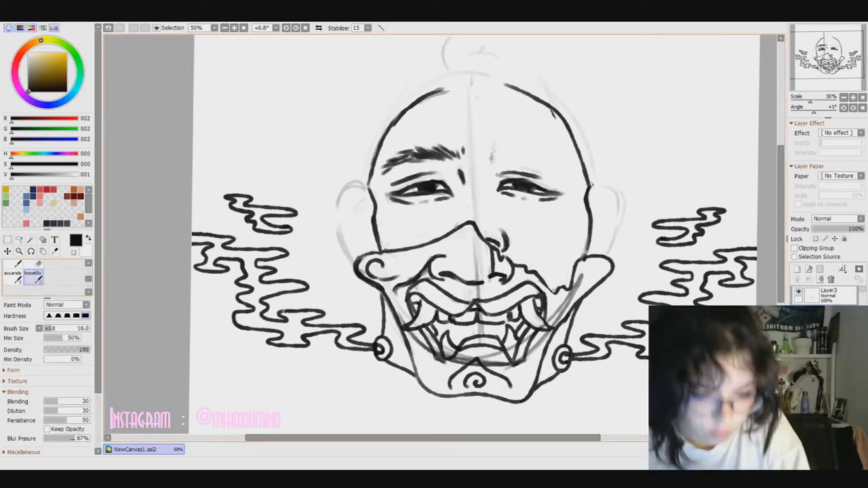
# Draw the matching right eyebrow with short hair strokes and add a crease beside the nose bridge.
pyautogui.moveTo(490, 150)
pyautogui.mouseDown()
pyautogui.moveTo(509, 143)
pyautogui.moveTo(552, 164)
pyautogui.moveTo(557, 155)
pyautogui.moveTo(511, 161)
pyautogui.moveTo(579, 189)
pyautogui.mouseUp()
pyautogui.moveTo(555, 156); pyautogui.dragTo(584, 183)
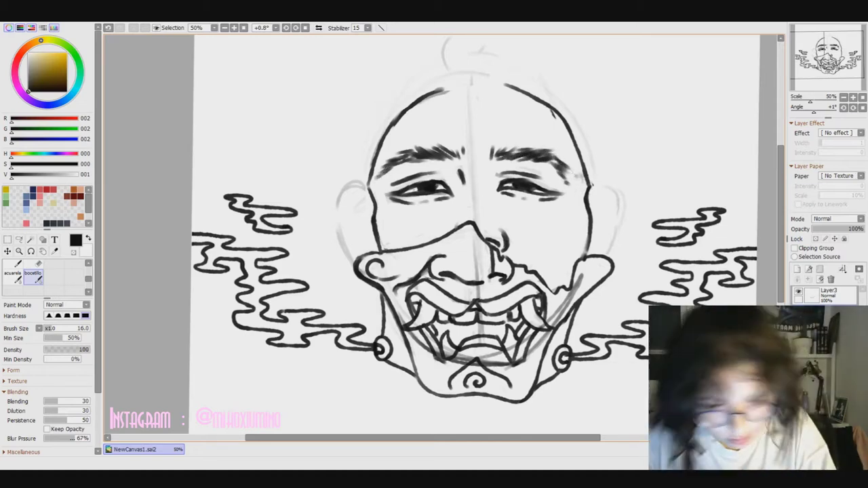
pyautogui.moveTo(488, 163); pyautogui.dragTo(495, 184)
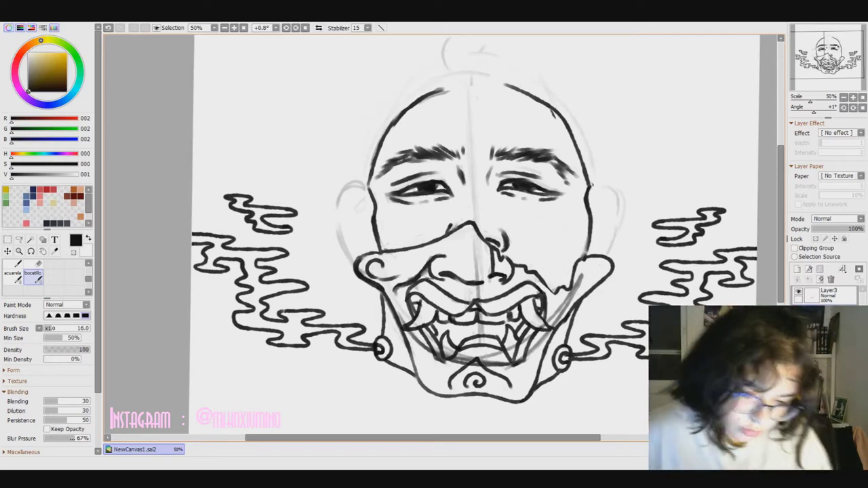
# Draw both ears between the temples and the mask's upper corners, with inner fold lines.
pyautogui.moveTo(590, 187)
pyautogui.mouseDown()
pyautogui.moveTo(620, 209)
pyautogui.moveTo(604, 259)
pyautogui.mouseUp()
pyautogui.moveTo(597, 203); pyautogui.dragTo(599, 238)
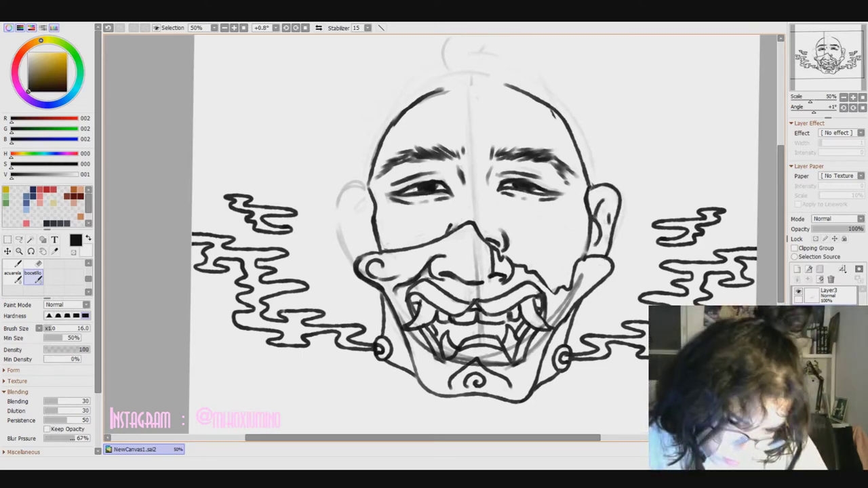
pyautogui.moveTo(366, 203); pyautogui.dragTo(371, 241)
pyautogui.moveTo(366, 184)
pyautogui.mouseDown()
pyautogui.moveTo(369, 260)
pyautogui.moveTo(366, 221)
pyautogui.moveTo(362, 255)
pyautogui.mouseUp()
# Erase the leftover guidelines over the face, mask and jaw, enlarging the eraser to 50, and return to the brush.
pyautogui.scroll(2, 366, 257)
pyautogui.press('e')
pyautogui.moveTo(472, 140); pyautogui.dragTo(476, 325)
pyautogui.moveTo(475, 400); pyautogui.dragTo(489, 411)
pyautogui.moveTo(400, 358); pyautogui.dragTo(420, 391)
pyautogui.press(']')
pyautogui.moveTo(467, 297); pyautogui.dragTo(459, 306)
pyautogui.moveTo(488, 407); pyautogui.dragTo(573, 336)
pyautogui.moveTo(572, 319); pyautogui.dragTo(584, 338)
pyautogui.moveTo(437, 394); pyautogui.dragTo(508, 410)
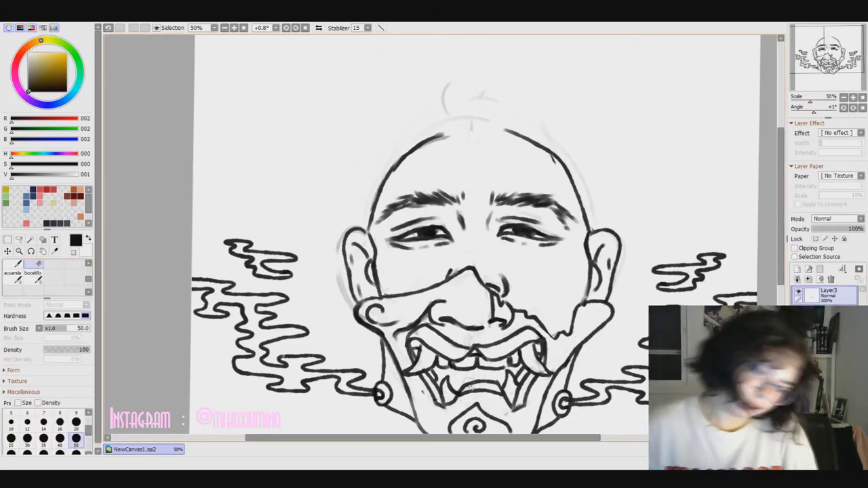
pyautogui.click(32, 277)
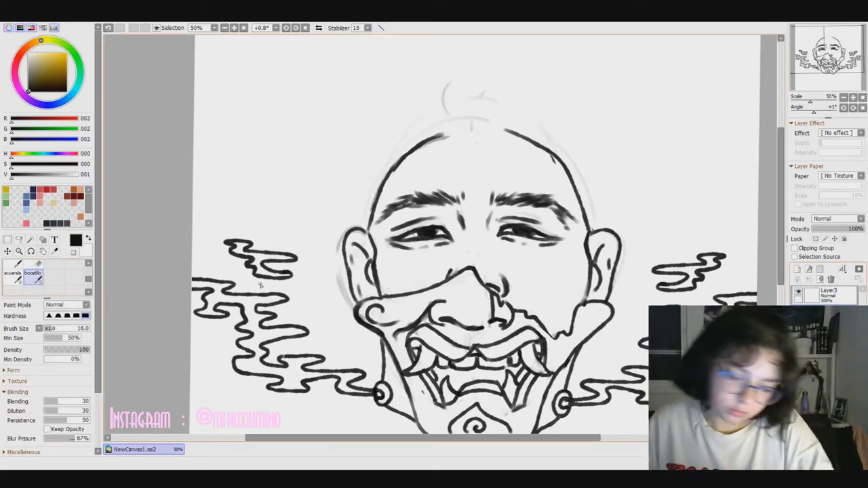
pyautogui.moveTo(460, 126); pyautogui.dragTo(570, 160)
pyautogui.press('-')
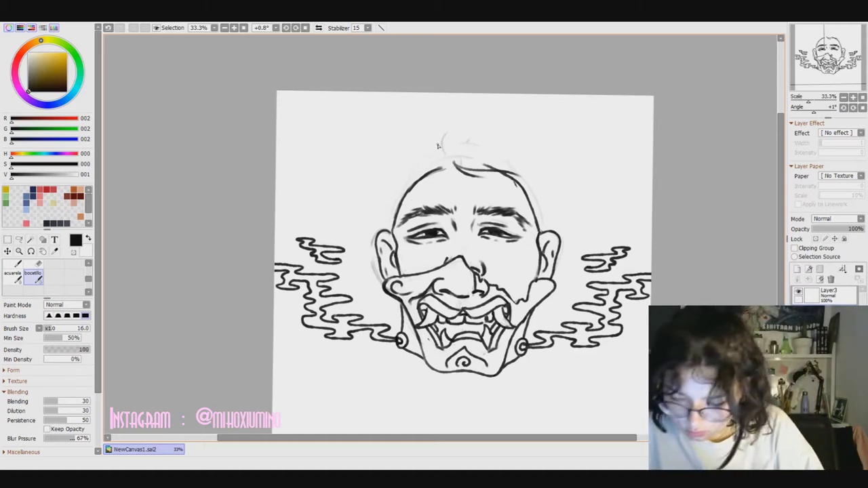
pyautogui.click(108, 28)
# Draw a long hair strand sweeping from the crown across the forehead past the right eye.
pyautogui.moveTo(467, 159)
pyautogui.mouseDown()
pyautogui.moveTo(505, 217)
pyautogui.moveTo(527, 245)
pyautogui.mouseUp()
# Try loose hair with strands falling over the right ear, a raised crown and flyaway tufts on top.
pyautogui.moveTo(512, 175); pyautogui.dragTo(538, 260)
pyautogui.moveTo(541, 203)
pyautogui.mouseDown()
pyautogui.moveTo(549, 273)
pyautogui.moveTo(536, 248)
pyautogui.moveTo(515, 288)
pyautogui.mouseUp()
pyautogui.moveTo(535, 251); pyautogui.dragTo(522, 272)
pyautogui.moveTo(459, 157)
pyautogui.mouseDown()
pyautogui.moveTo(504, 206)
pyautogui.moveTo(495, 202)
pyautogui.mouseUp()
pyautogui.moveTo(443, 166)
pyautogui.mouseDown()
pyautogui.moveTo(450, 153)
pyautogui.moveTo(491, 139)
pyautogui.moveTo(564, 219)
pyautogui.moveTo(569, 271)
pyautogui.mouseUp()
pyautogui.moveTo(552, 206); pyautogui.dragTo(546, 269)
pyautogui.moveTo(502, 139)
pyautogui.mouseDown()
pyautogui.moveTo(579, 166)
pyautogui.moveTo(573, 214)
pyautogui.mouseUp()
pyautogui.moveTo(432, 110)
pyautogui.mouseDown()
pyautogui.moveTo(442, 163)
pyautogui.moveTo(378, 204)
pyautogui.mouseUp()
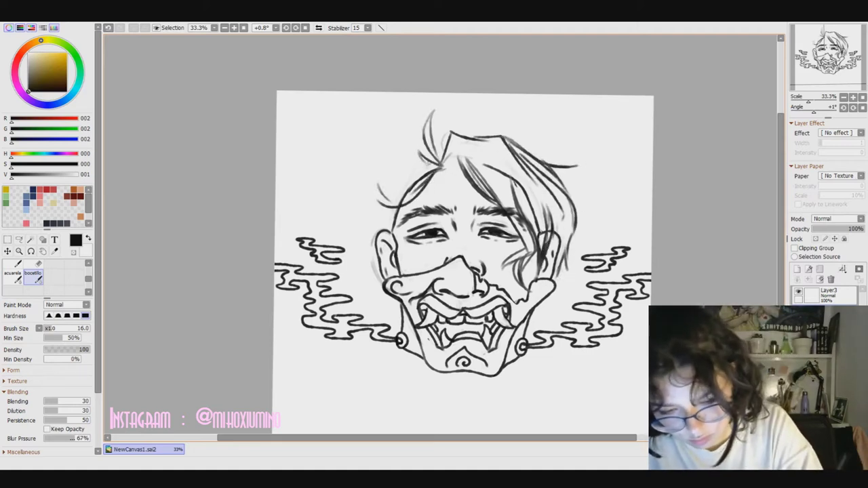
# Try loose hair over the left ear, side locks reaching the jaw and extra strands at the parting.
pyautogui.moveTo(434, 154); pyautogui.dragTo(355, 195)
pyautogui.moveTo(370, 197); pyautogui.dragTo(372, 230)
pyautogui.moveTo(427, 171); pyautogui.dragTo(388, 252)
pyautogui.moveTo(366, 225); pyautogui.dragTo(358, 260)
pyautogui.moveTo(371, 197)
pyautogui.mouseDown()
pyautogui.moveTo(369, 255)
pyautogui.moveTo(355, 267)
pyautogui.mouseUp()
pyautogui.moveTo(399, 164); pyautogui.dragTo(396, 171)
pyautogui.moveTo(442, 129); pyautogui.dragTo(407, 159)
pyautogui.moveTo(445, 136); pyautogui.dragTo(435, 159)
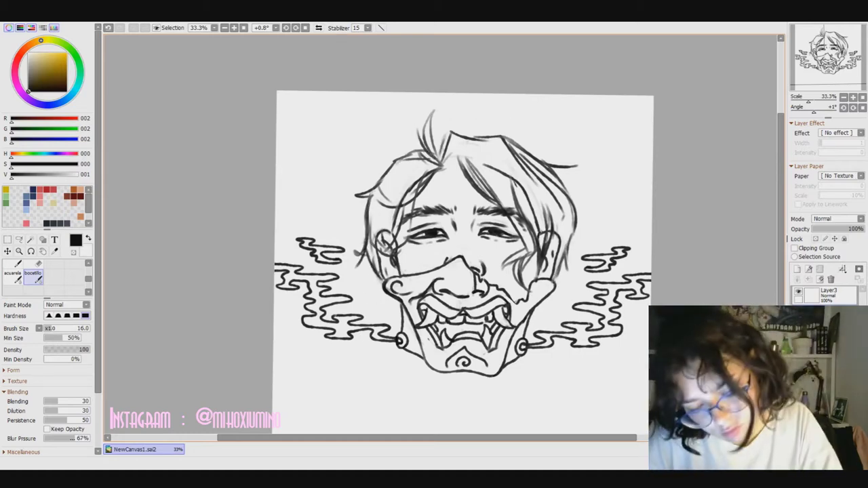
pyautogui.moveTo(567, 263); pyautogui.dragTo(543, 314)
pyautogui.moveTo(399, 256); pyautogui.dragTo(372, 314)
pyautogui.moveTo(407, 297); pyautogui.dragTo(387, 329)
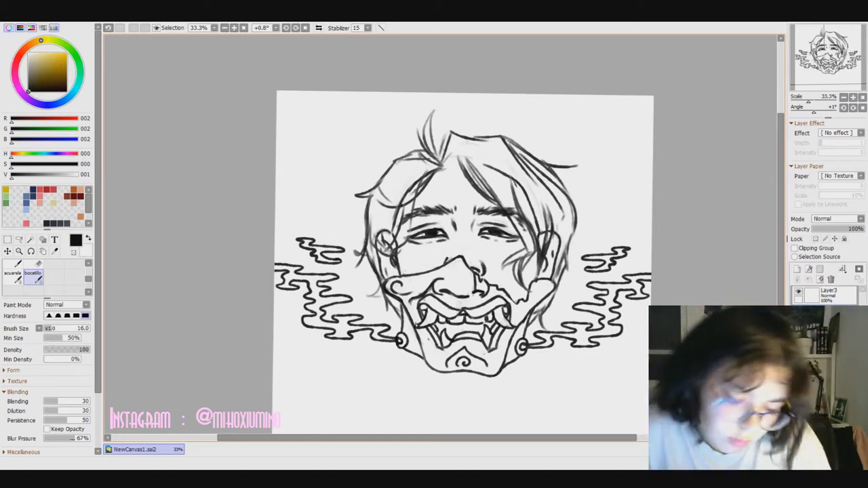
pyautogui.moveTo(454, 155); pyautogui.dragTo(481, 194)
pyautogui.moveTo(477, 153); pyautogui.dragTo(507, 207)
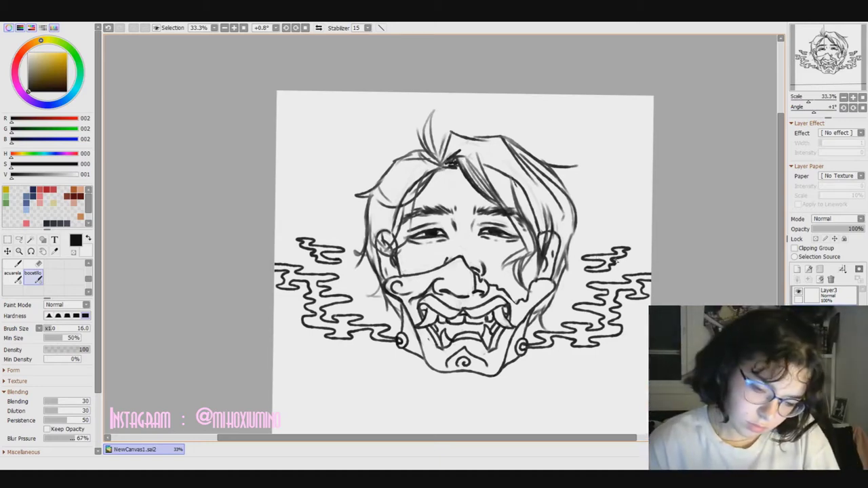
# Undo the loose hair sketch back to the first strand across the forehead.
pyautogui.click(108, 29)
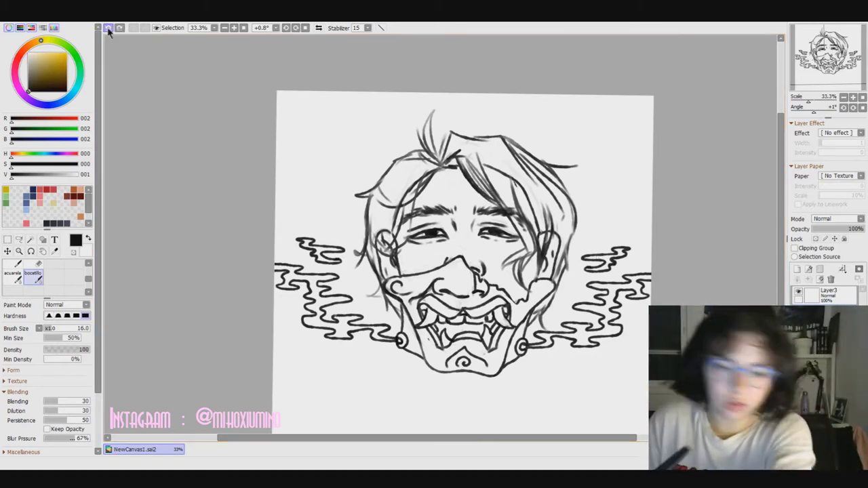
pyautogui.click(108, 28)
pyautogui.click(109, 28)
pyautogui.click(108, 29)
pyautogui.click(108, 29)
pyautogui.click(109, 29)
pyautogui.click(108, 29)
pyautogui.click(109, 29)
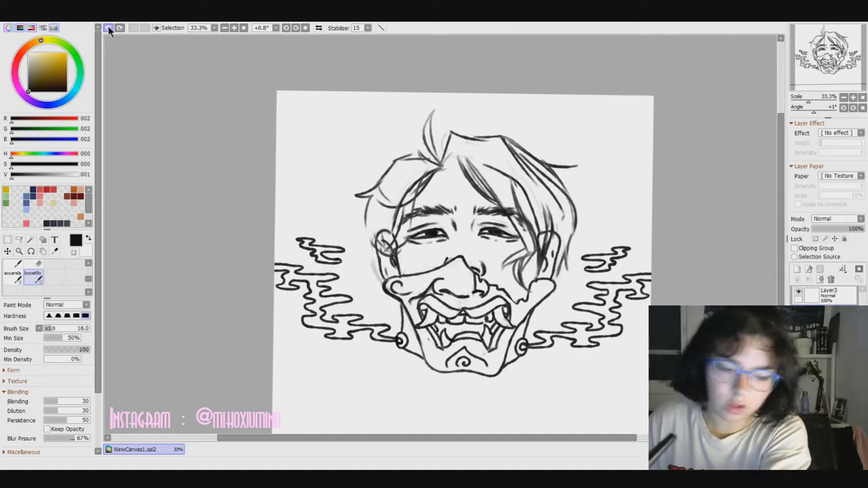
pyautogui.click(109, 29)
pyautogui.click(109, 28)
pyautogui.click(109, 29)
pyautogui.click(110, 28)
pyautogui.click(109, 28)
pyautogui.click(109, 29)
pyautogui.click(109, 28)
pyautogui.click(109, 28)
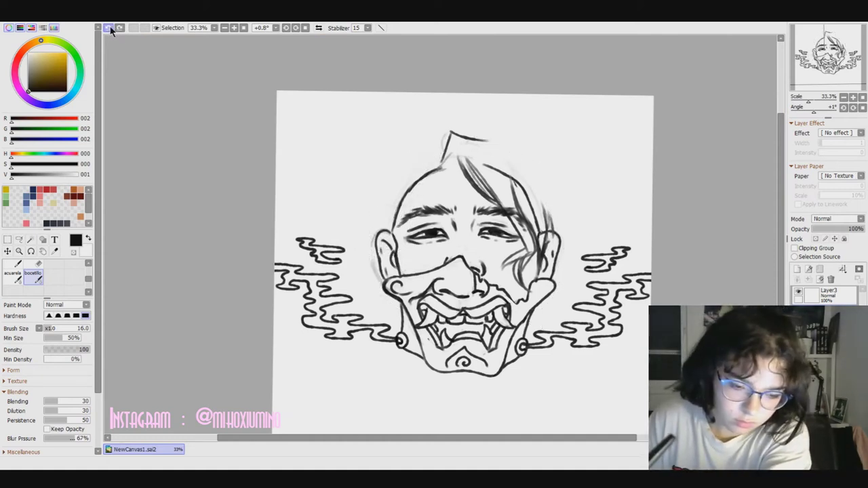
pyautogui.click(111, 30)
pyautogui.click(112, 33)
pyautogui.click(110, 29)
pyautogui.click(110, 29)
pyautogui.click(110, 28)
pyautogui.click(110, 28)
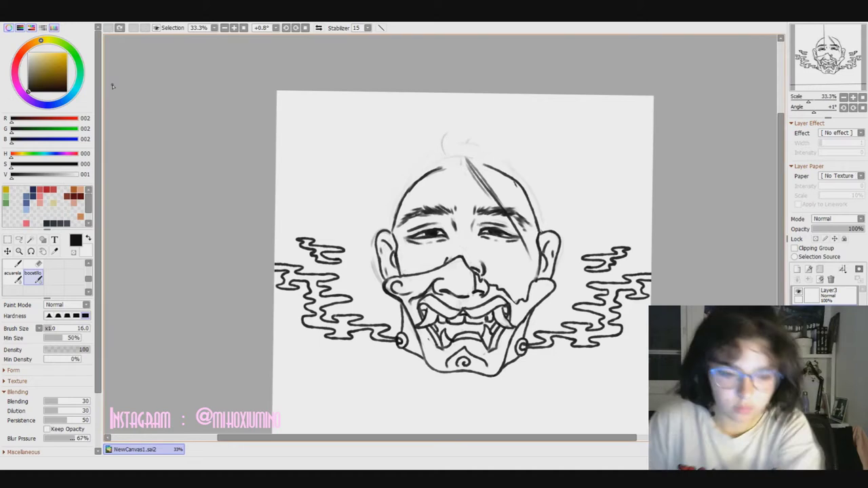
# Sketch swept-back hair from the crown down to the right ear, with a rounded outer contour.
pyautogui.moveTo(463, 154)
pyautogui.mouseDown()
pyautogui.moveTo(526, 231)
pyautogui.moveTo(482, 167)
pyautogui.mouseUp()
pyautogui.moveTo(443, 133); pyautogui.dragTo(452, 156)
pyautogui.moveTo(543, 175); pyautogui.dragTo(561, 208)
pyautogui.moveTo(546, 166); pyautogui.dragTo(563, 204)
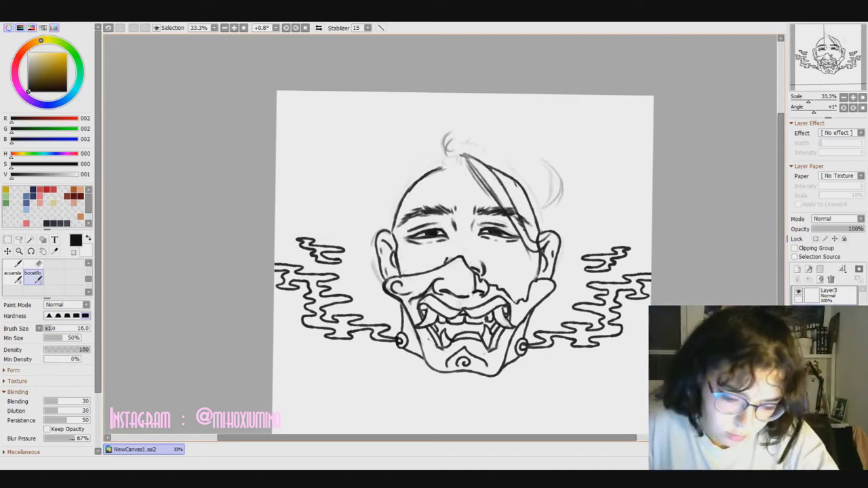
pyautogui.moveTo(406, 156); pyautogui.dragTo(386, 190)
# Draw the rounded hair volume over the crown and the hairline strands running down to the left temple.
pyautogui.moveTo(387, 169); pyautogui.dragTo(488, 137)
pyautogui.moveTo(547, 214); pyautogui.dragTo(536, 285)
pyautogui.moveTo(461, 155)
pyautogui.mouseDown()
pyautogui.moveTo(553, 231)
pyautogui.moveTo(516, 180)
pyautogui.mouseUp()
pyautogui.moveTo(428, 184); pyautogui.dragTo(392, 234)
pyautogui.moveTo(454, 153); pyautogui.dragTo(385, 230)
pyautogui.moveTo(409, 182); pyautogui.dragTo(399, 190)
pyautogui.moveTo(443, 148); pyautogui.dragTo(393, 192)
pyautogui.moveTo(421, 144)
pyautogui.mouseDown()
pyautogui.moveTo(416, 157)
pyautogui.moveTo(420, 150)
pyautogui.mouseUp()
# Draw a cylindrical topknot lying across the crown, with hatching at its fold and a dark open end.
pyautogui.moveTo(466, 133); pyautogui.dragTo(457, 139)
pyautogui.moveTo(514, 146); pyautogui.dragTo(534, 172)
pyautogui.moveTo(461, 133)
pyautogui.mouseDown()
pyautogui.moveTo(556, 169)
pyautogui.moveTo(474, 110)
pyautogui.mouseUp()
pyautogui.moveTo(475, 110)
pyautogui.mouseDown()
pyautogui.moveTo(566, 146)
pyautogui.moveTo(562, 171)
pyautogui.mouseUp()
pyautogui.moveTo(461, 133); pyautogui.dragTo(493, 113)
pyautogui.moveTo(535, 138); pyautogui.dragTo(555, 158)
pyautogui.moveTo(555, 151); pyautogui.dragTo(568, 172)
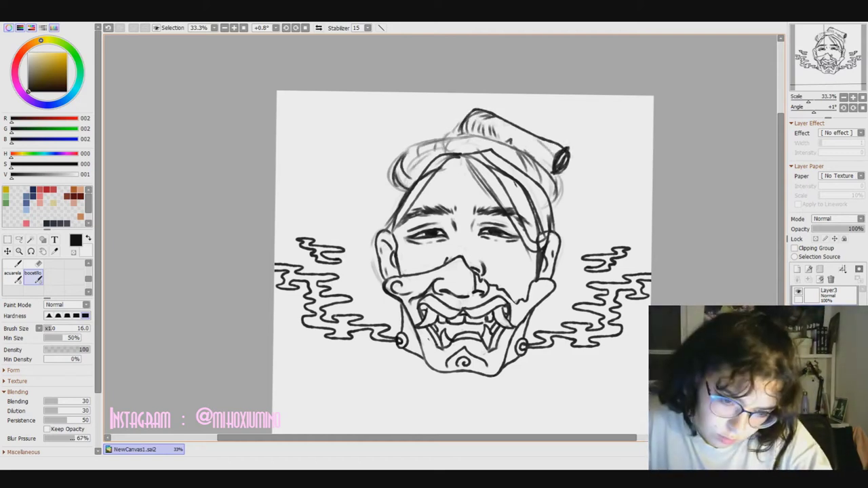
# Try filling out the hair with long strokes over the crown and loose strands along both sides down past the ears.
pyautogui.moveTo(467, 133); pyautogui.dragTo(550, 160)
pyautogui.moveTo(480, 142)
pyautogui.mouseDown()
pyautogui.moveTo(552, 161)
pyautogui.moveTo(560, 235)
pyautogui.mouseUp()
pyautogui.moveTo(384, 220); pyautogui.dragTo(397, 276)
pyautogui.moveTo(386, 183); pyautogui.dragTo(375, 245)
pyautogui.moveTo(393, 160); pyautogui.dragTo(384, 181)
pyautogui.moveTo(418, 142); pyautogui.dragTo(393, 173)
pyautogui.moveTo(451, 131); pyautogui.dragTo(400, 156)
pyautogui.moveTo(555, 175); pyautogui.dragTo(569, 246)
pyautogui.moveTo(567, 228); pyautogui.dragTo(548, 262)
pyautogui.moveTo(561, 185); pyautogui.dragTo(544, 280)
pyautogui.moveTo(443, 156)
pyautogui.mouseDown()
pyautogui.moveTo(400, 249)
pyautogui.moveTo(393, 246)
pyautogui.mouseUp()
pyautogui.moveTo(389, 252); pyautogui.dragTo(385, 269)
pyautogui.moveTo(462, 139); pyautogui.dragTo(411, 182)
pyautogui.moveTo(407, 158); pyautogui.dragTo(390, 221)
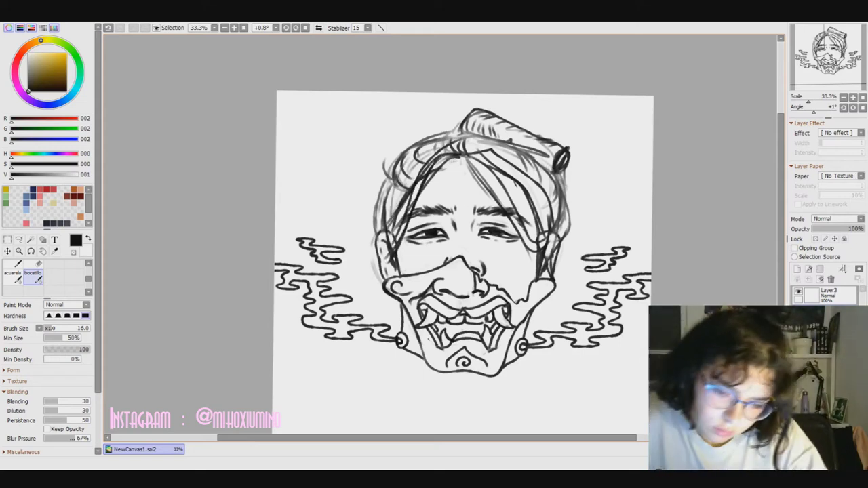
pyautogui.moveTo(509, 158); pyautogui.dragTo(458, 206)
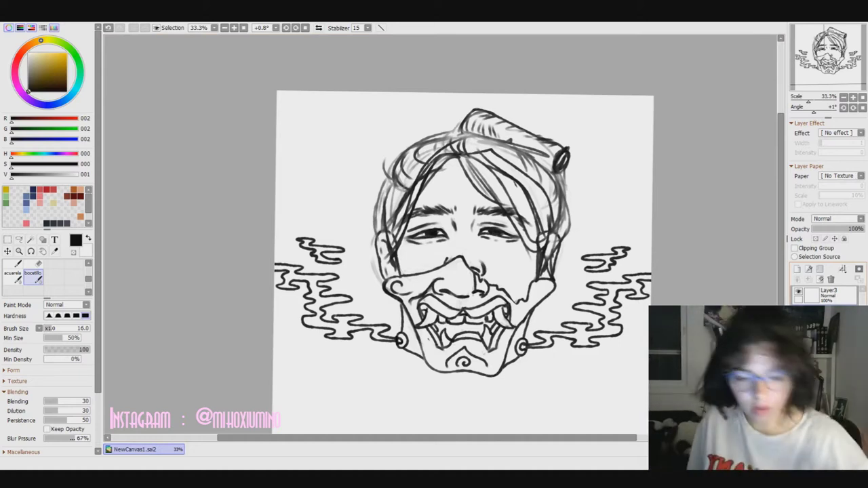
# Undo the side strands, topknot and swept-back hair back to the first strand across the right forehead.
pyautogui.click(108, 28)
pyautogui.click(108, 29)
pyautogui.click(109, 29)
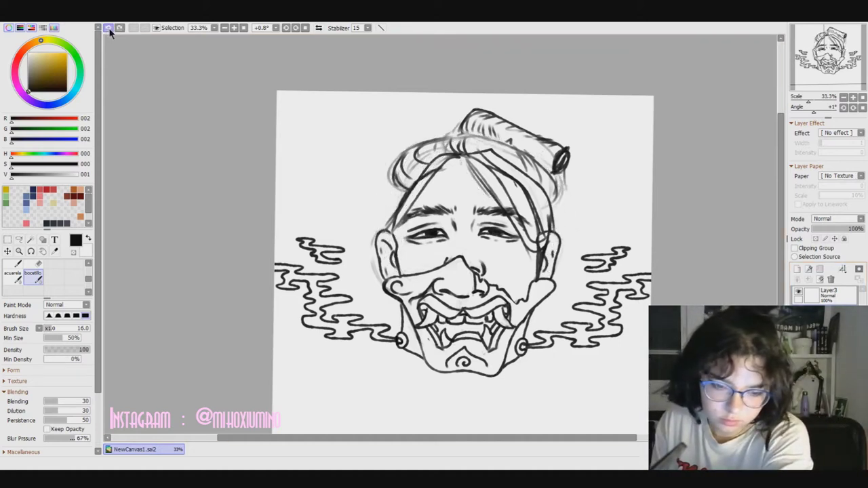
pyautogui.click(108, 29)
pyautogui.click(109, 29)
pyautogui.click(108, 28)
pyautogui.click(108, 29)
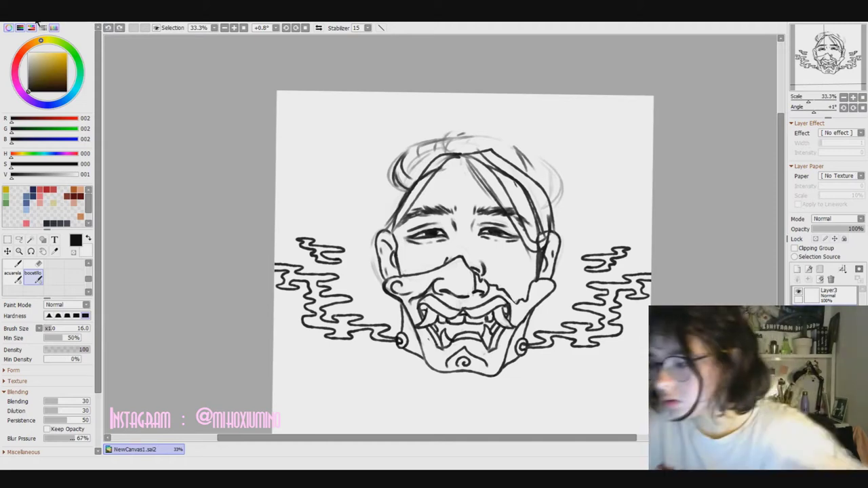
pyautogui.hotkey('ctrl', 'z')
pyautogui.hotkey('ctrl', 'z')
pyautogui.hotkey('ctrl', 'z')
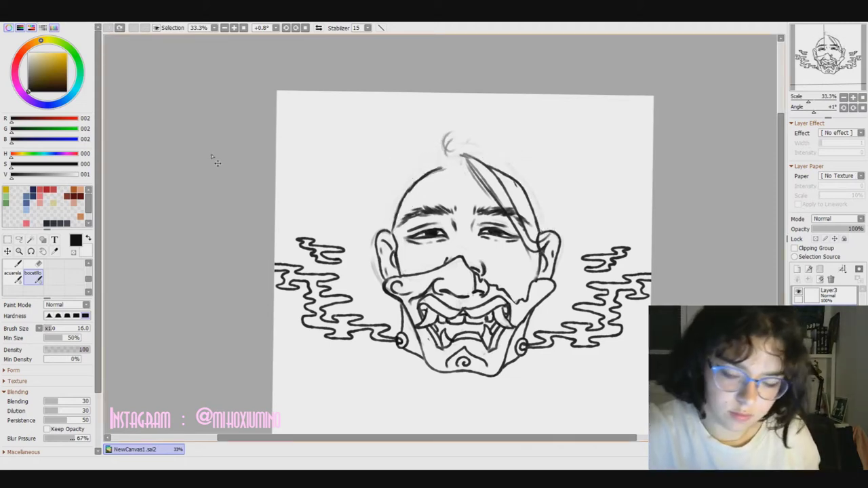
# Erase the remaining hair strand running across the right forehead down to the ear.
pyautogui.press('e')
pyautogui.moveTo(475, 175); pyautogui.dragTo(534, 243)
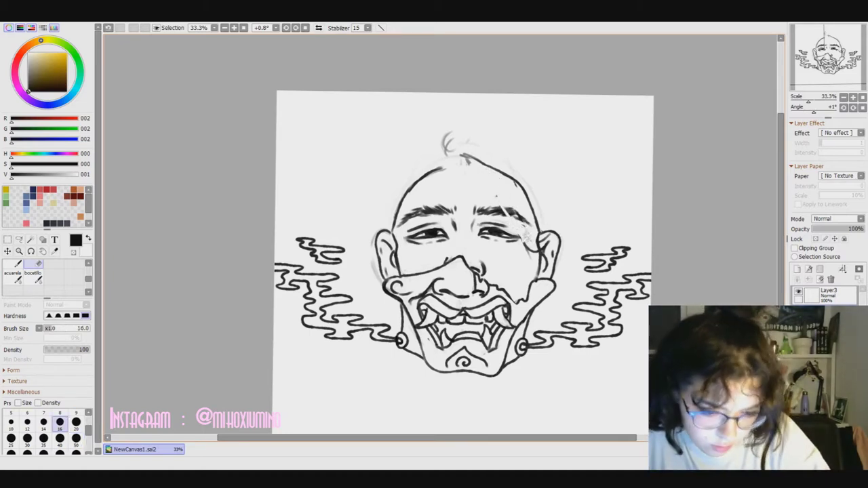
pyautogui.moveTo(533, 258); pyautogui.dragTo(546, 239)
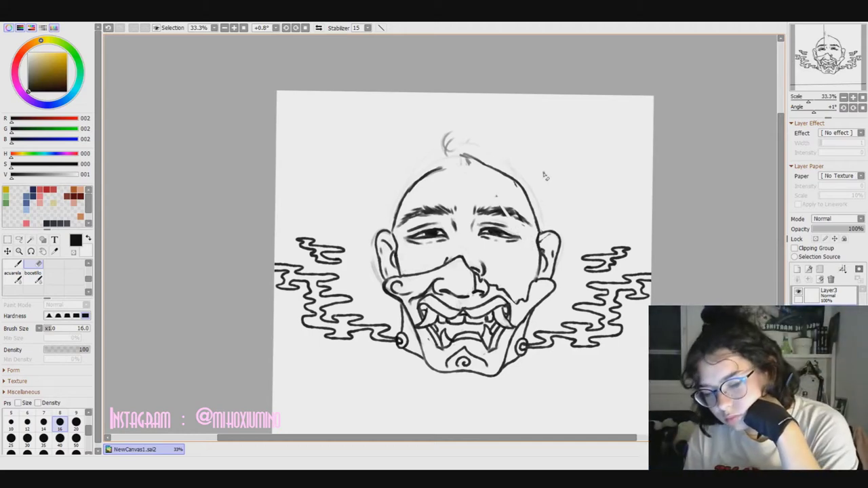
# With the bocetillo brush, sketch centre-parted fringe strands sweeping from the crown down to both temples and ears.
pyautogui.click(37, 278)
pyautogui.moveTo(465, 155); pyautogui.dragTo(489, 207)
pyautogui.moveTo(500, 214)
pyautogui.mouseDown()
pyautogui.moveTo(521, 229)
pyautogui.moveTo(552, 231)
pyautogui.moveTo(548, 272)
pyautogui.mouseUp()
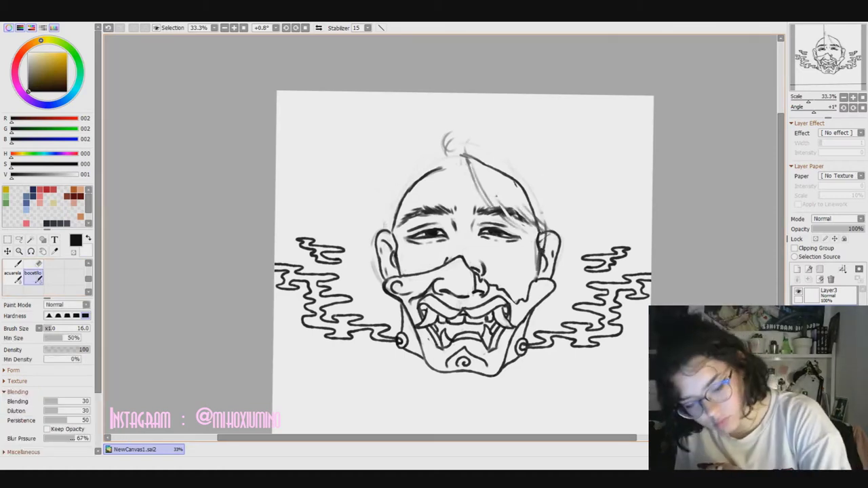
pyautogui.moveTo(395, 221); pyautogui.dragTo(384, 258)
pyautogui.moveTo(448, 159)
pyautogui.mouseDown()
pyautogui.moveTo(421, 208)
pyautogui.moveTo(376, 243)
pyautogui.mouseUp()
pyautogui.moveTo(437, 178); pyautogui.dragTo(418, 207)
pyautogui.moveTo(497, 148); pyautogui.dragTo(452, 227)
pyautogui.moveTo(456, 146); pyautogui.dragTo(475, 140)
pyautogui.moveTo(473, 145)
pyautogui.mouseDown()
pyautogui.moveTo(536, 173)
pyautogui.moveTo(565, 229)
pyautogui.moveTo(488, 230)
pyautogui.mouseUp()
pyautogui.moveTo(468, 154)
pyautogui.mouseDown()
pyautogui.moveTo(549, 241)
pyautogui.moveTo(564, 234)
pyautogui.mouseUp()
pyautogui.moveTo(540, 236); pyautogui.dragTo(546, 271)
# Draw the outer hair contour with flicked tips on both sides, an upright tuft at the parting and firmer left fringe strands.
pyautogui.moveTo(515, 147); pyautogui.dragTo(567, 203)
pyautogui.moveTo(491, 141); pyautogui.dragTo(529, 157)
pyautogui.moveTo(442, 153); pyautogui.dragTo(448, 114)
pyautogui.moveTo(453, 144)
pyautogui.mouseDown()
pyautogui.moveTo(503, 140)
pyautogui.moveTo(420, 200)
pyautogui.mouseUp()
pyautogui.moveTo(436, 172); pyautogui.dragTo(378, 241)
pyautogui.moveTo(449, 147); pyautogui.dragTo(403, 226)
pyautogui.moveTo(395, 232); pyautogui.dragTo(381, 259)
pyautogui.moveTo(444, 143); pyautogui.dragTo(359, 196)
pyautogui.moveTo(390, 175)
pyautogui.mouseDown()
pyautogui.moveTo(370, 231)
pyautogui.moveTo(433, 173)
pyautogui.mouseUp()
# Erase the old skull line inside the right hair section and fill both sections and the tuft with flowing strand lines.
pyautogui.click(39, 263)
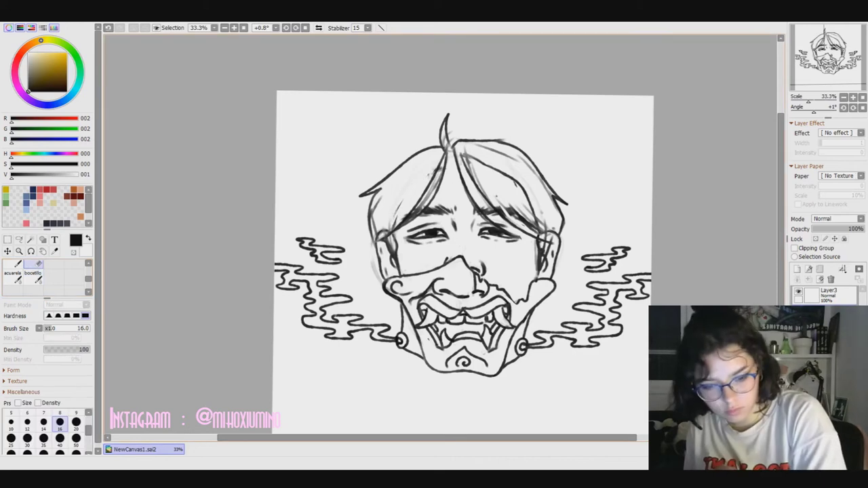
pyautogui.moveTo(474, 156)
pyautogui.mouseDown()
pyautogui.moveTo(515, 183)
pyautogui.moveTo(539, 224)
pyautogui.moveTo(515, 183)
pyautogui.mouseUp()
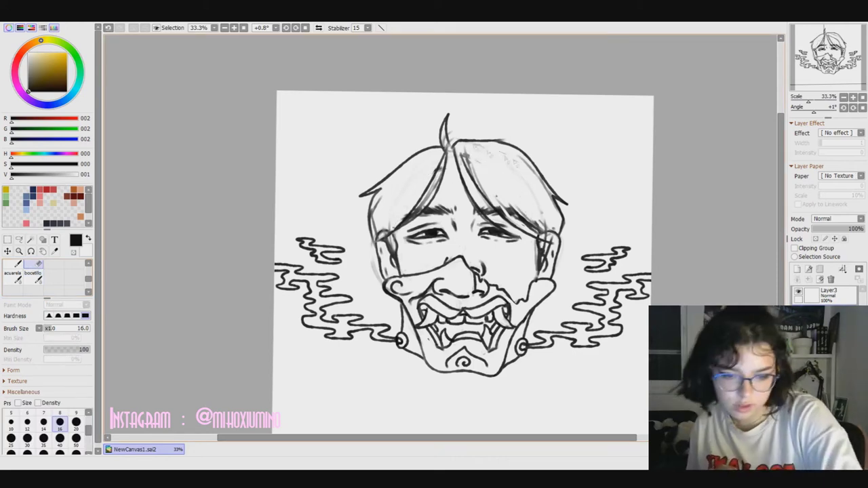
pyautogui.click(32, 276)
pyautogui.moveTo(461, 150); pyautogui.dragTo(498, 207)
pyautogui.moveTo(477, 156); pyautogui.dragTo(522, 216)
pyautogui.moveTo(522, 187); pyautogui.dragTo(552, 231)
pyautogui.moveTo(415, 183); pyautogui.dragTo(385, 228)
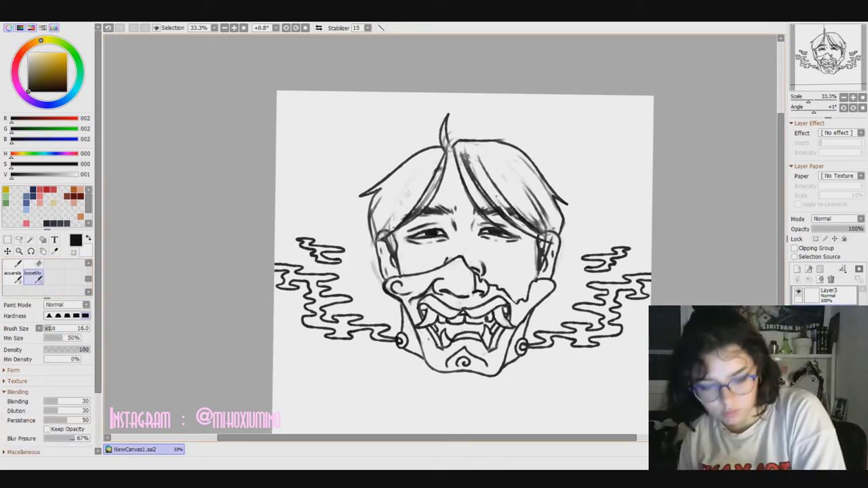
pyautogui.moveTo(406, 163); pyautogui.dragTo(381, 229)
pyautogui.moveTo(450, 106); pyautogui.dragTo(448, 150)
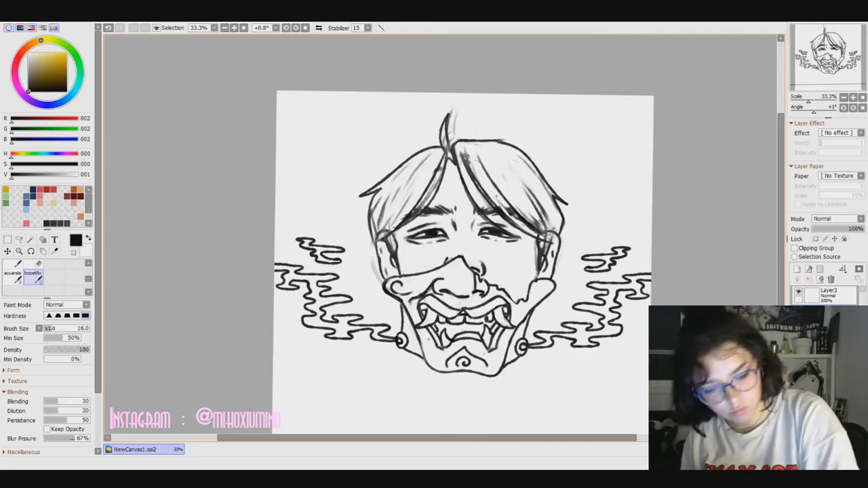
# Add strands beside both ears, darken the hair root at the parting and draw a small crack on the mask's nose bridge.
pyautogui.moveTo(562, 206); pyautogui.dragTo(572, 246)
pyautogui.moveTo(373, 202); pyautogui.dragTo(380, 269)
pyautogui.moveTo(398, 236); pyautogui.dragTo(384, 275)
pyautogui.moveTo(455, 157); pyautogui.dragTo(446, 169)
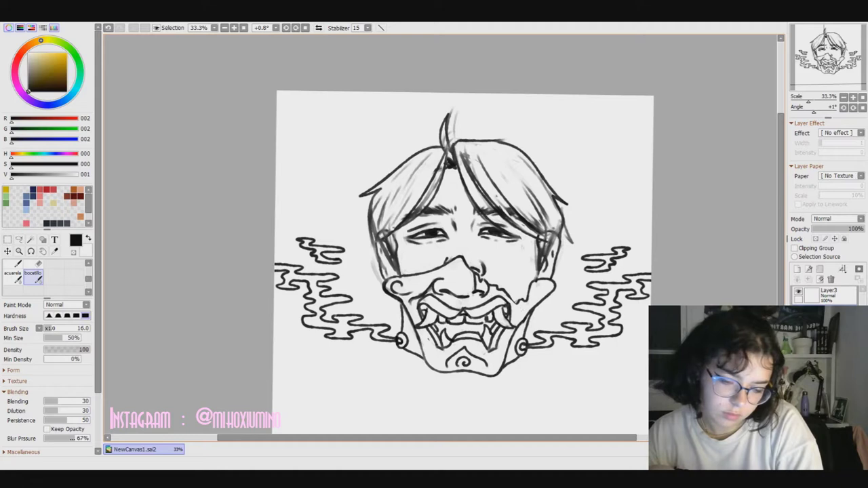
pyautogui.moveTo(483, 272); pyautogui.dragTo(489, 279)
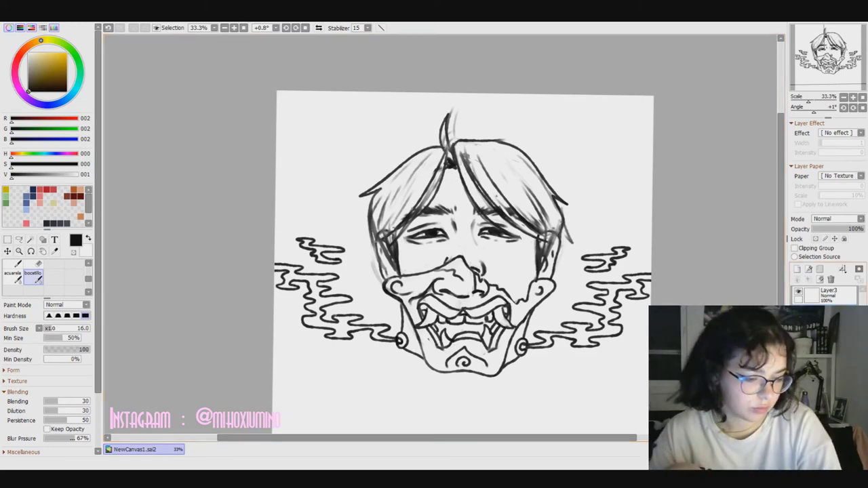
# Shade around the right eye, darkening its lids, inner corner and under-eye crease, and deepen the exposed nostril's outer edge.
pyautogui.scroll(3, 440, 234)
pyautogui.moveTo(526, 257); pyautogui.dragTo(616, 266)
pyautogui.moveTo(524, 252); pyautogui.dragTo(556, 230)
pyautogui.moveTo(587, 240); pyautogui.dragTo(625, 256)
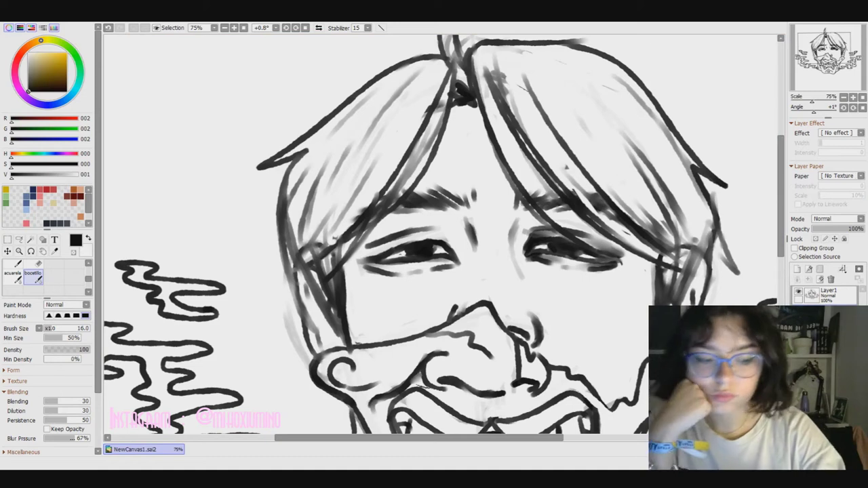
pyautogui.moveTo(532, 220)
pyautogui.mouseDown()
pyautogui.moveTo(513, 263)
pyautogui.moveTo(510, 211)
pyautogui.moveTo(514, 261)
pyautogui.mouseUp()
pyautogui.moveTo(541, 319); pyautogui.dragTo(545, 349)
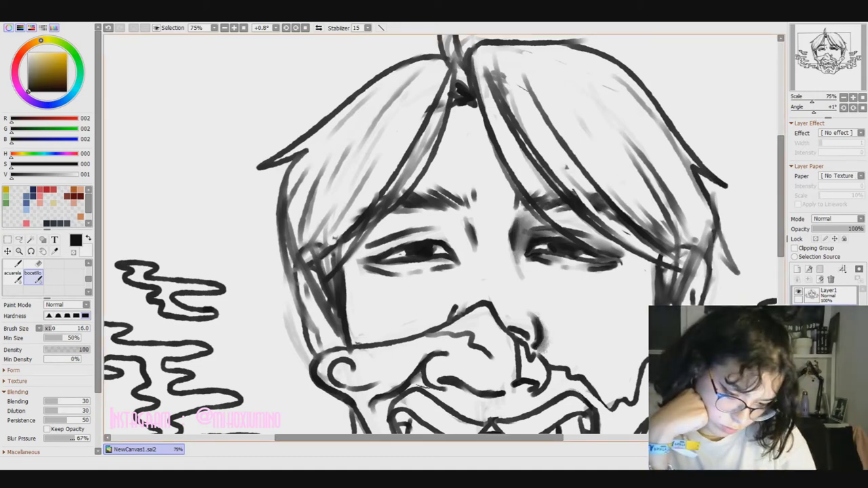
pyautogui.moveTo(527, 264); pyautogui.dragTo(548, 299)
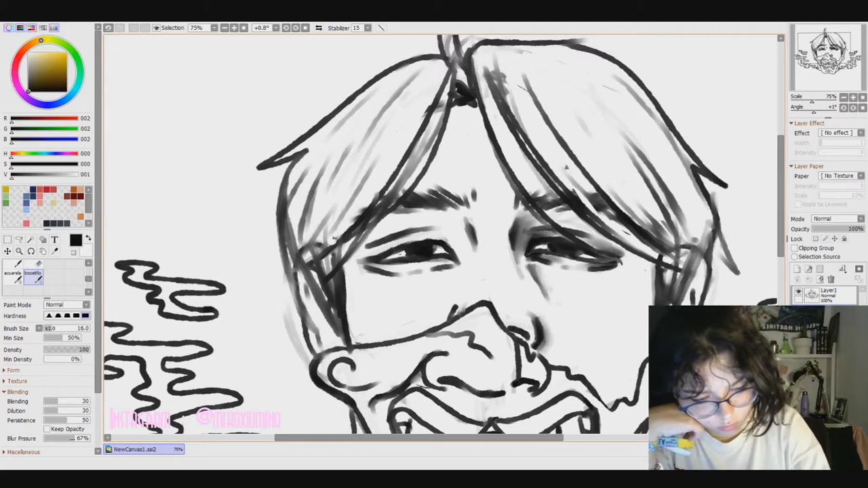
pyautogui.moveTo(622, 248)
pyautogui.mouseDown()
pyautogui.moveTo(552, 217)
pyautogui.moveTo(537, 224)
pyautogui.moveTo(596, 216)
pyautogui.mouseUp()
pyautogui.moveTo(578, 212)
pyautogui.mouseDown()
pyautogui.moveTo(545, 218)
pyautogui.moveTo(551, 214)
pyautogui.mouseUp()
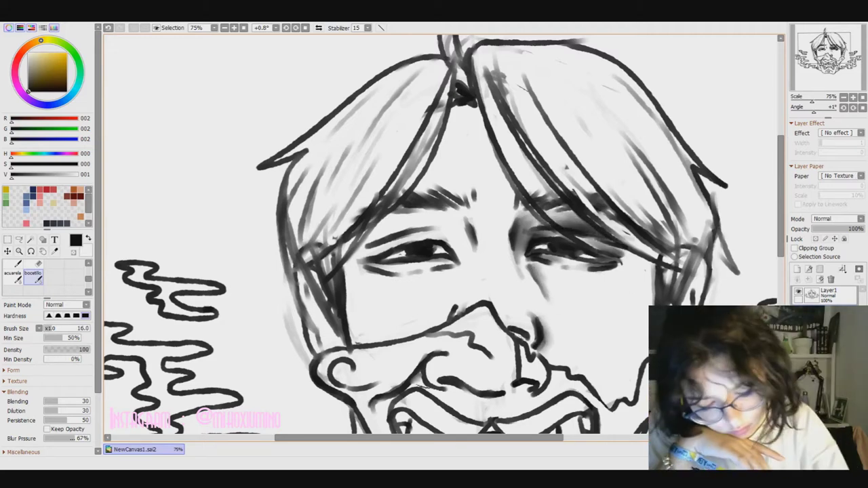
# Shade the right side of the nose with soft strokes from the inner eye corner down to the nostril.
pyautogui.moveTo(515, 272); pyautogui.dragTo(534, 313)
pyautogui.moveTo(514, 256); pyautogui.dragTo(516, 277)
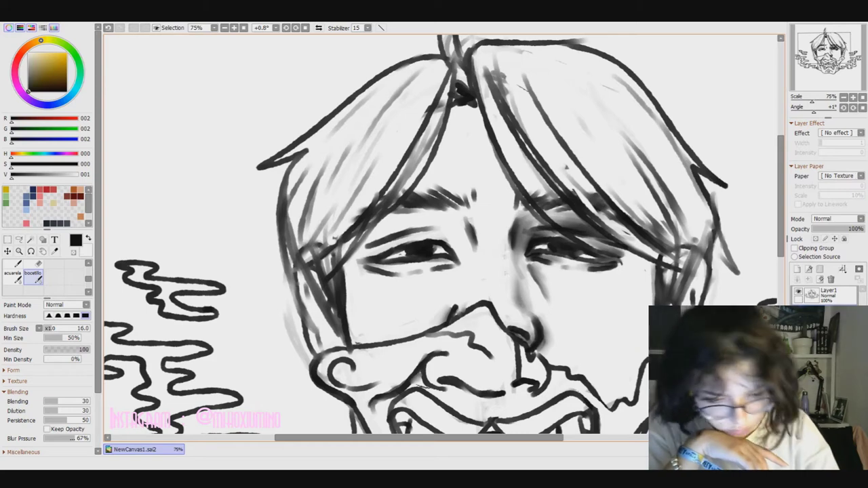
pyautogui.moveTo(508, 245)
pyautogui.mouseDown()
pyautogui.moveTo(509, 302)
pyautogui.moveTo(538, 302)
pyautogui.mouseUp()
pyautogui.moveTo(517, 275); pyautogui.dragTo(529, 291)
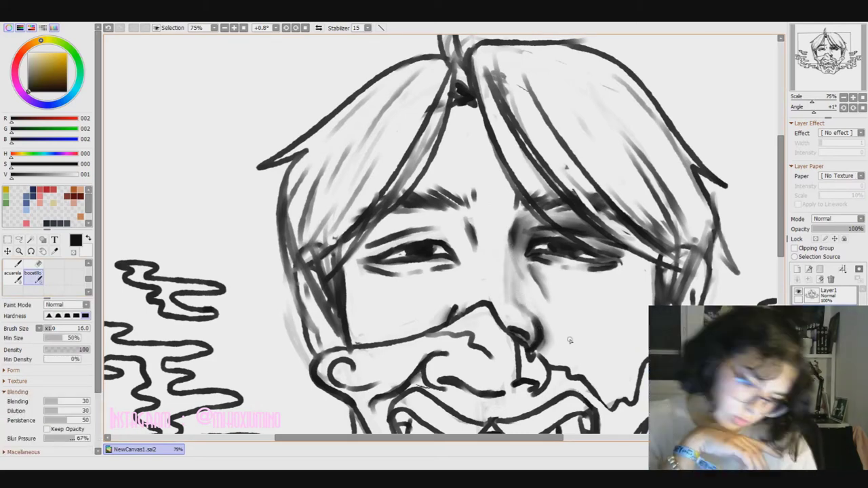
# Shade the outer edge of the right cheek beside the hair with vertical strokes.
pyautogui.scroll(-1, 577, 305)
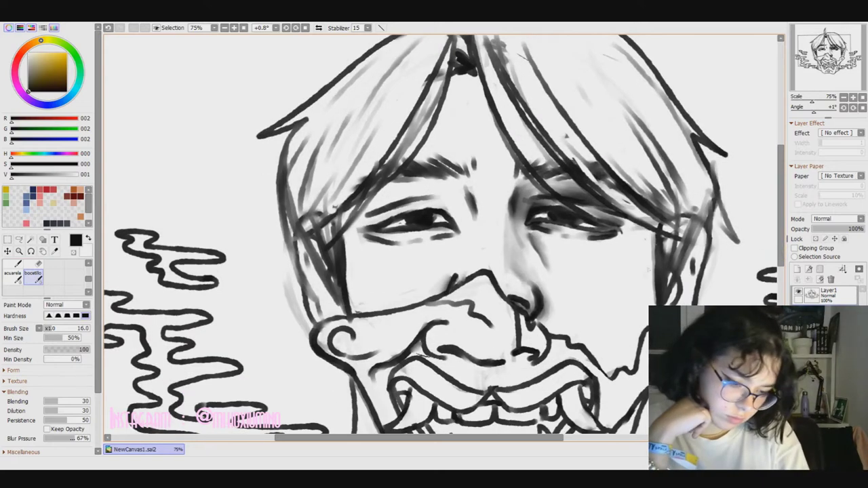
pyautogui.moveTo(656, 239); pyautogui.dragTo(644, 322)
pyautogui.moveTo(654, 260); pyautogui.dragTo(641, 323)
pyautogui.moveTo(652, 232); pyautogui.dragTo(636, 322)
# Shade the left eye socket from the inner corner beside the nose across the upper lid and under the eye.
pyautogui.scroll(1, 468, 230)
pyautogui.moveTo(475, 211)
pyautogui.mouseDown()
pyautogui.moveTo(465, 250)
pyautogui.moveTo(450, 255)
pyautogui.moveTo(456, 226)
pyautogui.moveTo(468, 258)
pyautogui.mouseUp()
pyautogui.moveTo(462, 200)
pyautogui.mouseDown()
pyautogui.moveTo(440, 245)
pyautogui.moveTo(446, 259)
pyautogui.mouseUp()
pyautogui.moveTo(465, 198); pyautogui.dragTo(453, 210)
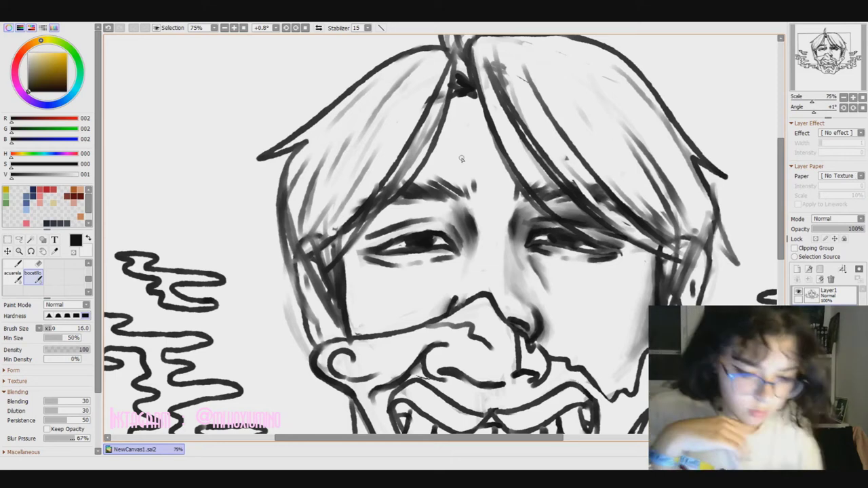
pyautogui.moveTo(380, 238); pyautogui.dragTo(354, 250)
pyautogui.moveTo(420, 223)
pyautogui.mouseDown()
pyautogui.moveTo(366, 237)
pyautogui.moveTo(362, 229)
pyautogui.mouseUp()
pyautogui.moveTo(450, 223); pyautogui.dragTo(380, 205)
pyautogui.moveTo(395, 267); pyautogui.dragTo(362, 250)
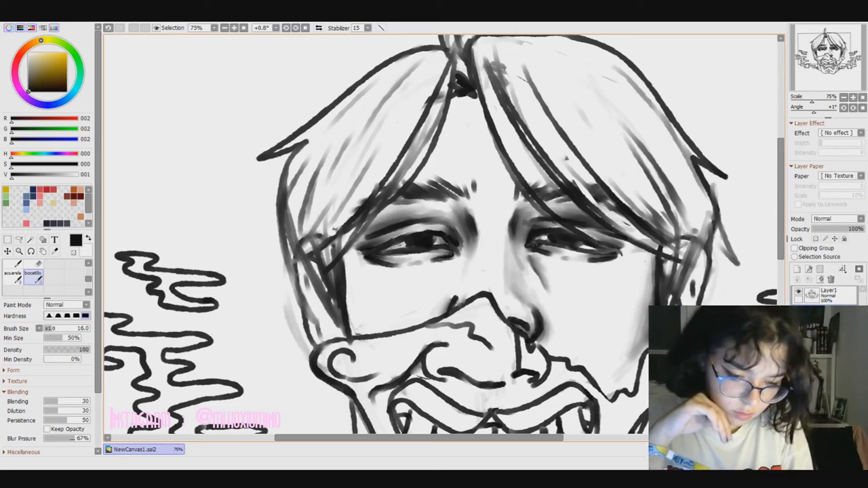
# Add a shadow on the forehead beneath the hair parting and along the left cheek beside the sideburn.
pyautogui.moveTo(468, 95)
pyautogui.mouseDown()
pyautogui.moveTo(430, 162)
pyautogui.moveTo(445, 150)
pyautogui.mouseUp()
pyautogui.scroll(-3, 441, 234)
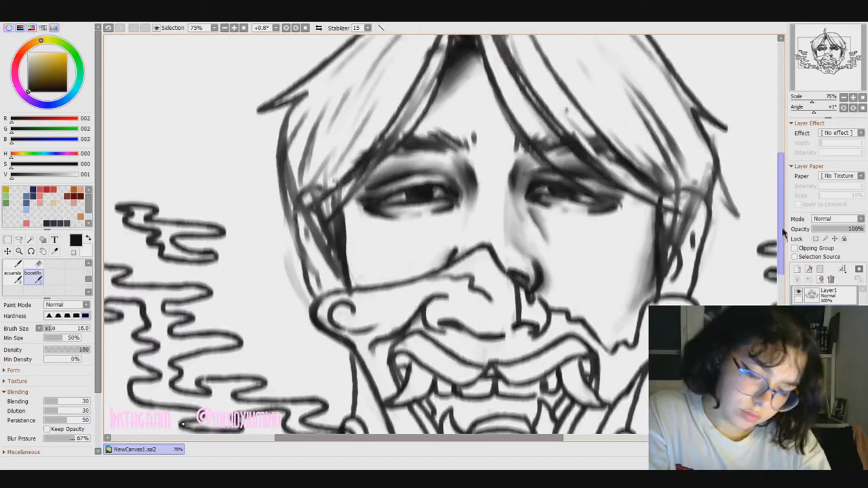
pyautogui.moveTo(350, 211); pyautogui.dragTo(347, 285)
# Shade the mask's nose, darkening both nostrils, the rounded tip and the area beneath it above the upper lip.
pyautogui.scroll(-2, 441, 234)
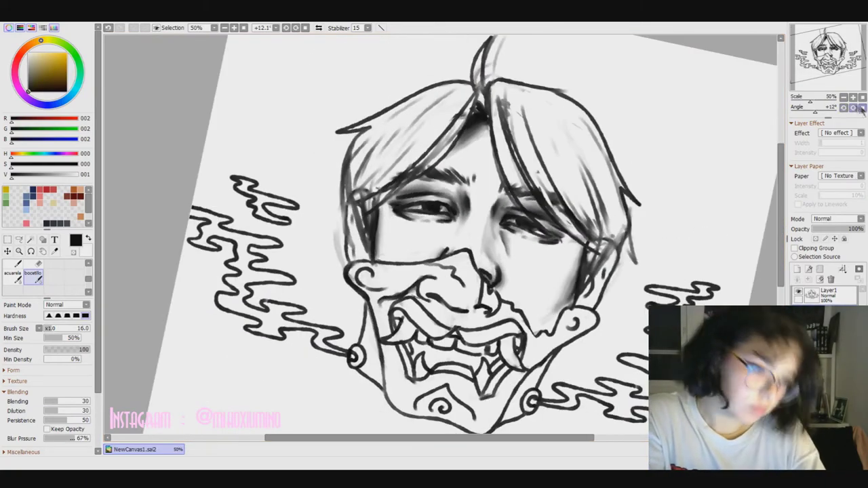
pyautogui.scroll(4, 440, 234)
pyautogui.moveTo(435, 194)
pyautogui.mouseDown()
pyautogui.moveTo(431, 241)
pyautogui.moveTo(448, 244)
pyautogui.moveTo(442, 222)
pyautogui.mouseUp()
pyautogui.moveTo(466, 210); pyautogui.dragTo(509, 245)
pyautogui.moveTo(470, 225); pyautogui.dragTo(507, 242)
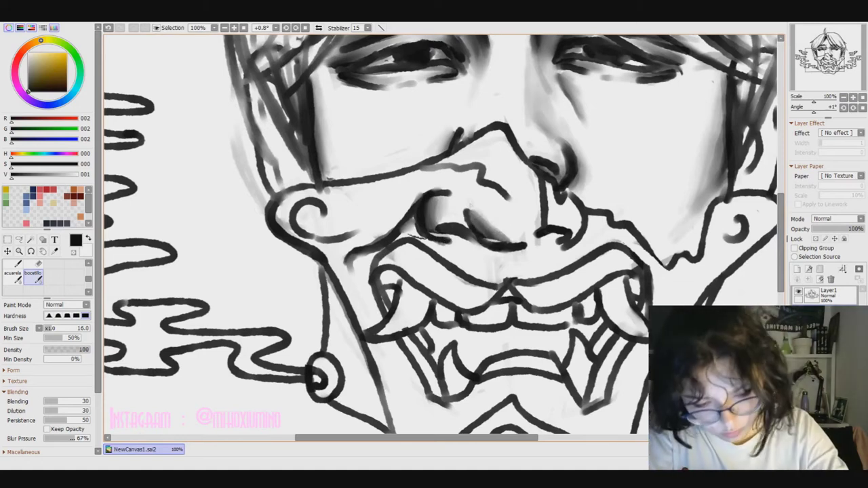
pyautogui.moveTo(467, 200); pyautogui.dragTo(517, 237)
pyautogui.moveTo(576, 202)
pyautogui.mouseDown()
pyautogui.moveTo(569, 244)
pyautogui.moveTo(560, 231)
pyautogui.mouseUp()
pyautogui.moveTo(563, 186)
pyautogui.mouseDown()
pyautogui.moveTo(569, 245)
pyautogui.moveTo(526, 238)
pyautogui.mouseUp()
pyautogui.moveTo(468, 232)
pyautogui.mouseDown()
pyautogui.moveTo(444, 242)
pyautogui.moveTo(495, 251)
pyautogui.moveTo(556, 247)
pyautogui.moveTo(478, 278)
pyautogui.mouseUp()
pyautogui.moveTo(536, 246); pyautogui.dragTo(495, 278)
pyautogui.moveTo(498, 244); pyautogui.dragTo(468, 281)
pyautogui.moveTo(463, 241)
pyautogui.mouseDown()
pyautogui.moveTo(430, 256)
pyautogui.moveTo(450, 247)
pyautogui.mouseUp()
# Shade the mask's left upper edge from the nose bridge out to the ear, darkening around the curl and beside the nostril.
pyautogui.moveTo(490, 132)
pyautogui.mouseDown()
pyautogui.moveTo(438, 183)
pyautogui.moveTo(415, 187)
pyautogui.mouseUp()
pyautogui.moveTo(461, 154); pyautogui.dragTo(411, 184)
pyautogui.moveTo(332, 208); pyautogui.dragTo(298, 241)
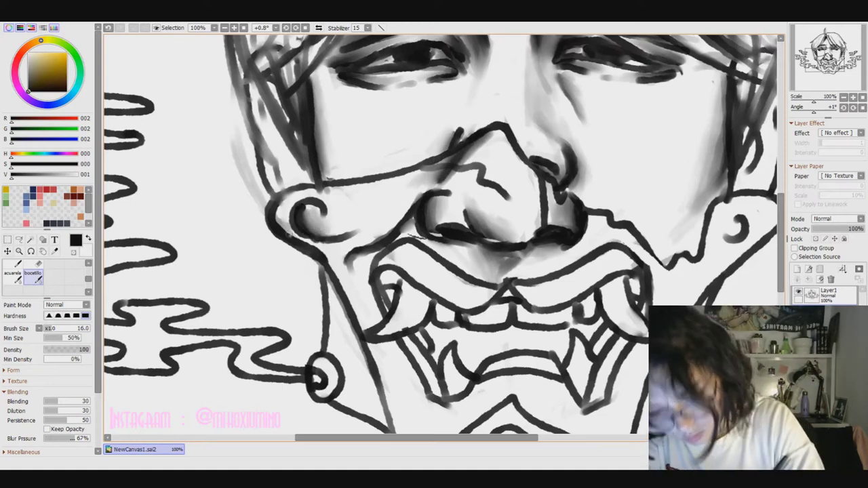
pyautogui.moveTo(281, 194); pyautogui.dragTo(285, 241)
pyautogui.moveTo(327, 190)
pyautogui.mouseDown()
pyautogui.moveTo(281, 196)
pyautogui.moveTo(283, 214)
pyautogui.mouseUp()
pyautogui.moveTo(437, 167); pyautogui.dragTo(321, 190)
pyautogui.moveTo(411, 172); pyautogui.dragTo(319, 196)
pyautogui.moveTo(441, 160)
pyautogui.mouseDown()
pyautogui.moveTo(317, 198)
pyautogui.moveTo(328, 202)
pyautogui.mouseUp()
pyautogui.moveTo(419, 215); pyautogui.dragTo(400, 236)
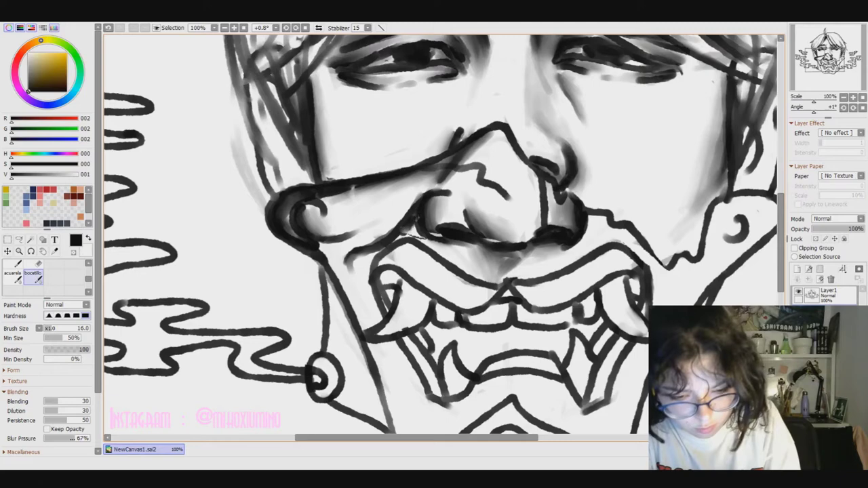
# Shade the mask beside the right nostril and along its nose, and the left side of the real nose above the mask.
pyautogui.moveTo(614, 218); pyautogui.dragTo(579, 257)
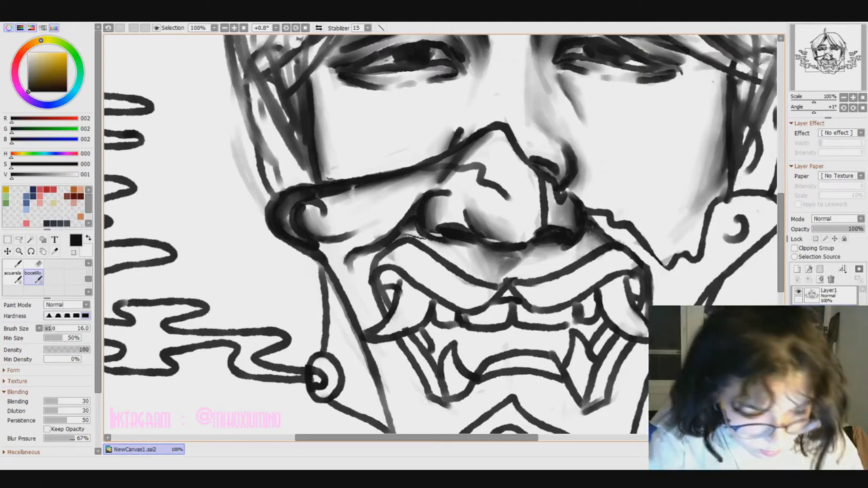
pyautogui.moveTo(550, 169)
pyautogui.mouseDown()
pyautogui.moveTo(522, 246)
pyautogui.moveTo(506, 242)
pyautogui.mouseUp()
pyautogui.press('-')
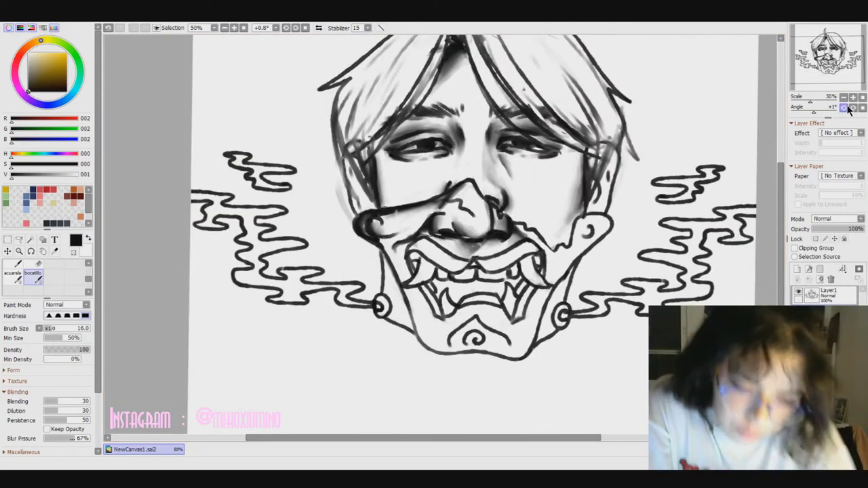
pyautogui.moveTo(449, 158); pyautogui.dragTo(434, 180)
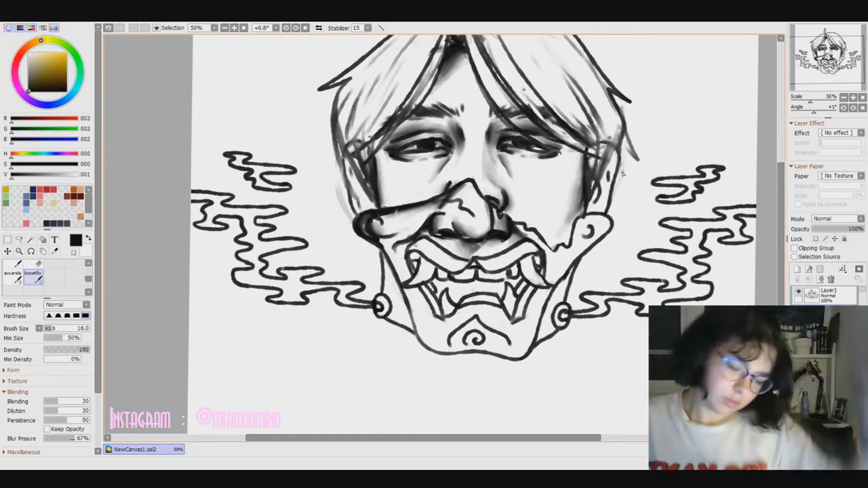
# Set the brush size to 20 and shade the mask's curved upper lip above the fangs.
pyautogui.scroll(-3, 68, 407)
pyautogui.click(76, 438)
pyautogui.moveTo(410, 253); pyautogui.dragTo(429, 238)
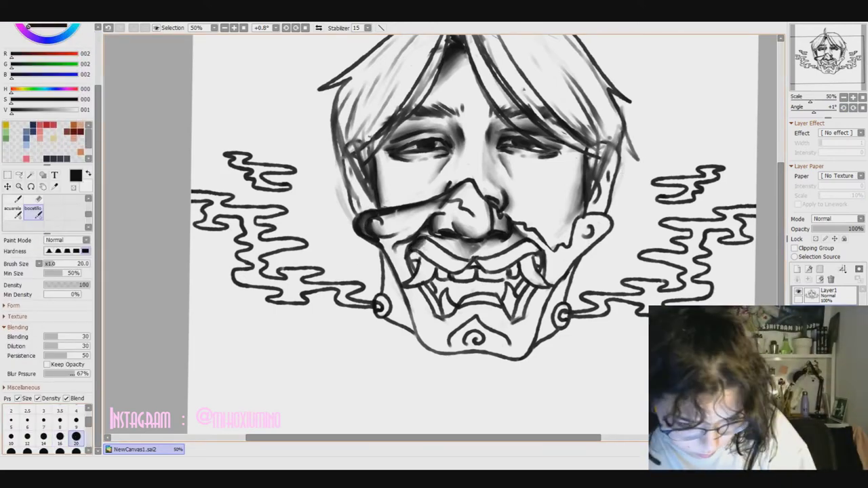
pyautogui.moveTo(461, 274)
pyautogui.mouseDown()
pyautogui.moveTo(442, 263)
pyautogui.moveTo(478, 272)
pyautogui.mouseUp()
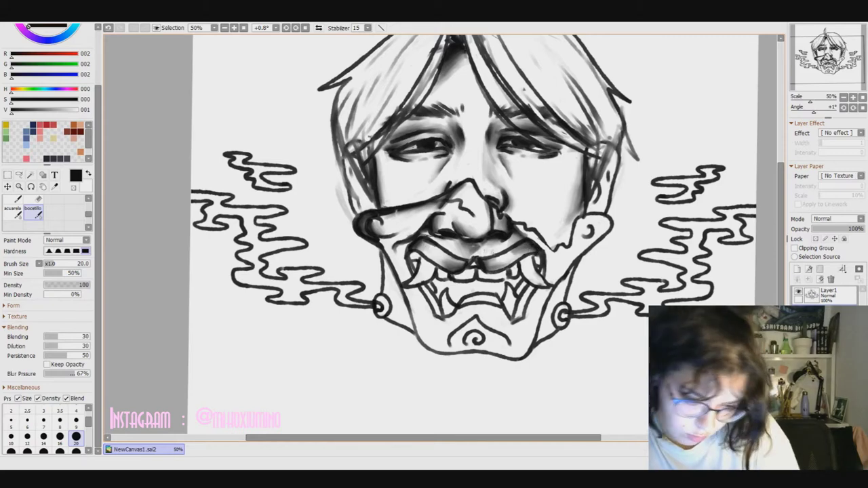
# Shade the mask's right ear curl, the area below the broken edge and the right jaw beside the mouth.
pyautogui.moveTo(587, 230); pyautogui.dragTo(601, 226)
pyautogui.moveTo(533, 323); pyautogui.dragTo(535, 345)
pyautogui.moveTo(547, 290)
pyautogui.mouseDown()
pyautogui.moveTo(531, 339)
pyautogui.moveTo(525, 330)
pyautogui.mouseUp()
pyautogui.moveTo(583, 249)
pyautogui.mouseDown()
pyautogui.moveTo(553, 286)
pyautogui.moveTo(537, 254)
pyautogui.mouseUp()
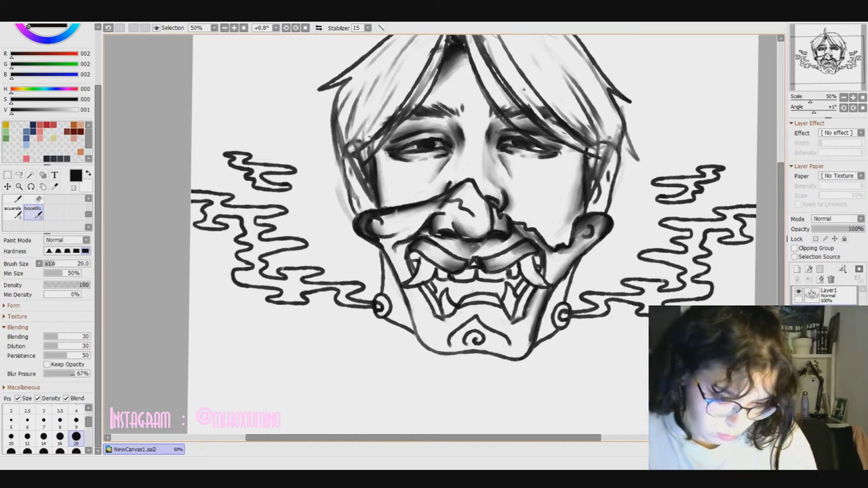
# Darken the mask's left jaw edge from the cheek to the chin and deepen the shading on the right jaw.
pyautogui.moveTo(400, 240)
pyautogui.mouseDown()
pyautogui.moveTo(387, 278)
pyautogui.moveTo(427, 351)
pyautogui.mouseUp()
pyautogui.moveTo(409, 291)
pyautogui.mouseDown()
pyautogui.moveTo(428, 348)
pyautogui.moveTo(420, 345)
pyautogui.mouseUp()
pyautogui.moveTo(542, 296); pyautogui.dragTo(522, 354)
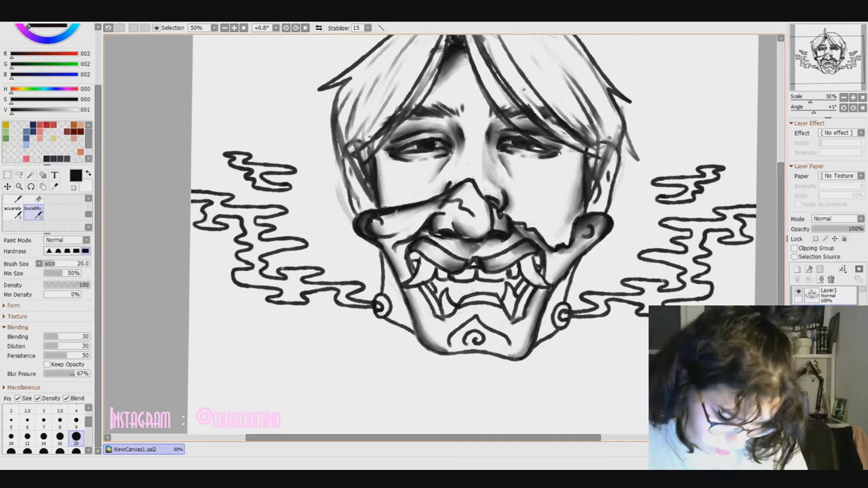
# Shade the mask's chin, lower lip and inner mouth corners, and fill the mouth opening behind the teeth with black.
pyautogui.moveTo(454, 347); pyautogui.dragTo(506, 325)
pyautogui.moveTo(458, 306); pyautogui.dragTo(497, 317)
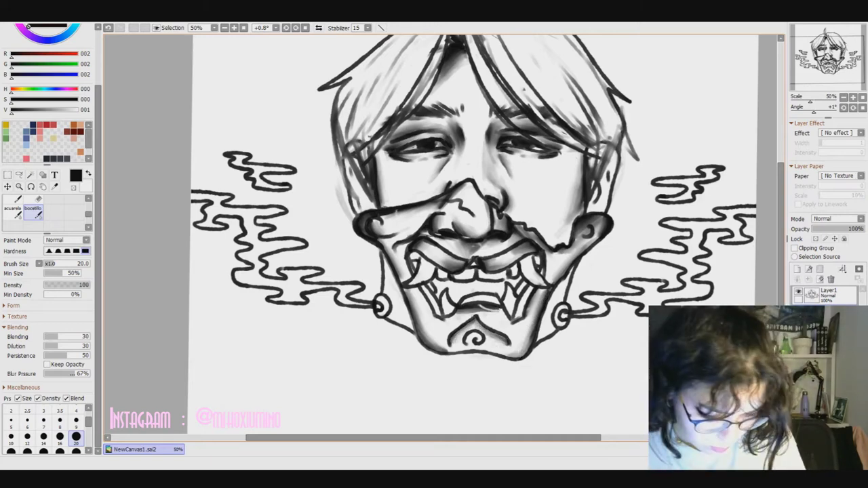
pyautogui.moveTo(427, 255); pyautogui.dragTo(409, 290)
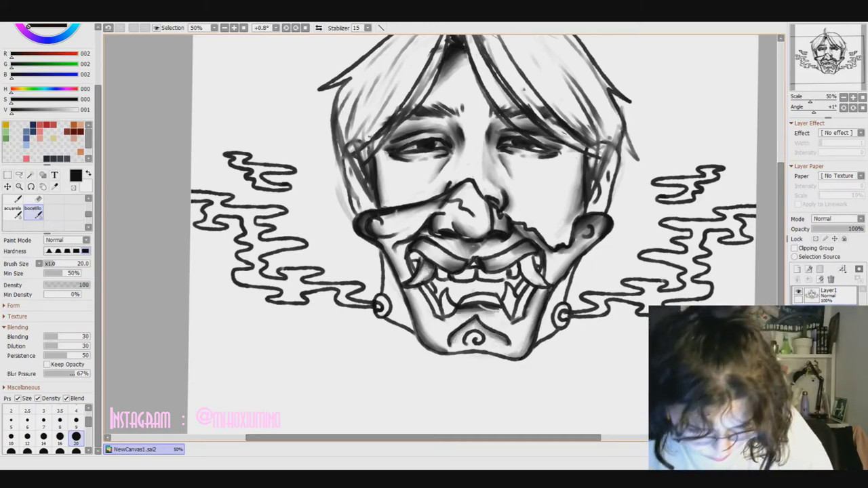
pyautogui.moveTo(458, 280)
pyautogui.mouseDown()
pyautogui.moveTo(473, 305)
pyautogui.moveTo(499, 292)
pyautogui.moveTo(505, 298)
pyautogui.moveTo(496, 296)
pyautogui.mouseUp()
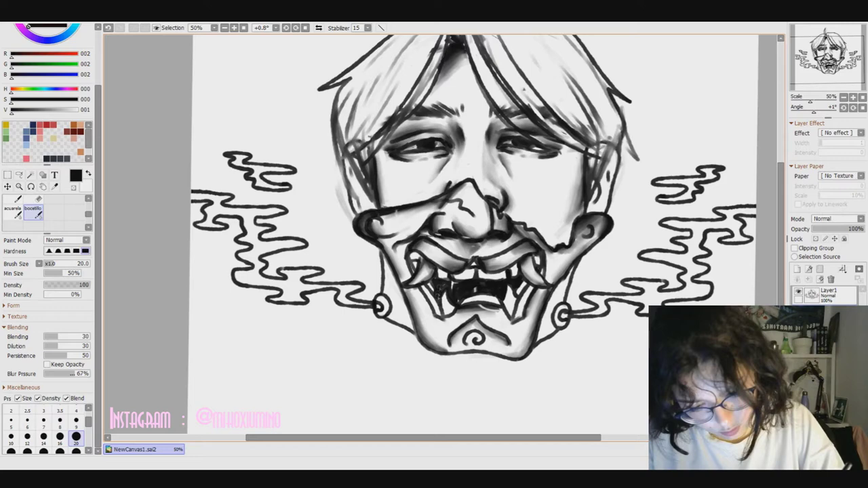
pyautogui.moveTo(412, 252); pyautogui.dragTo(465, 283)
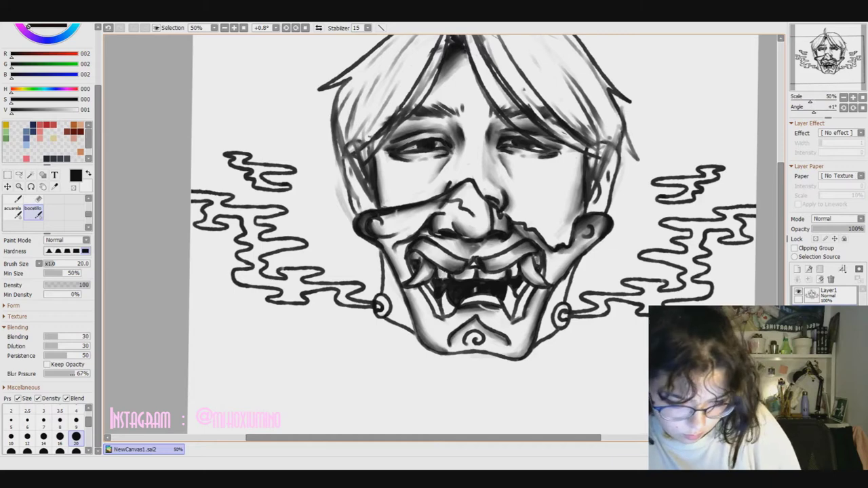
pyautogui.moveTo(507, 286); pyautogui.dragTo(512, 306)
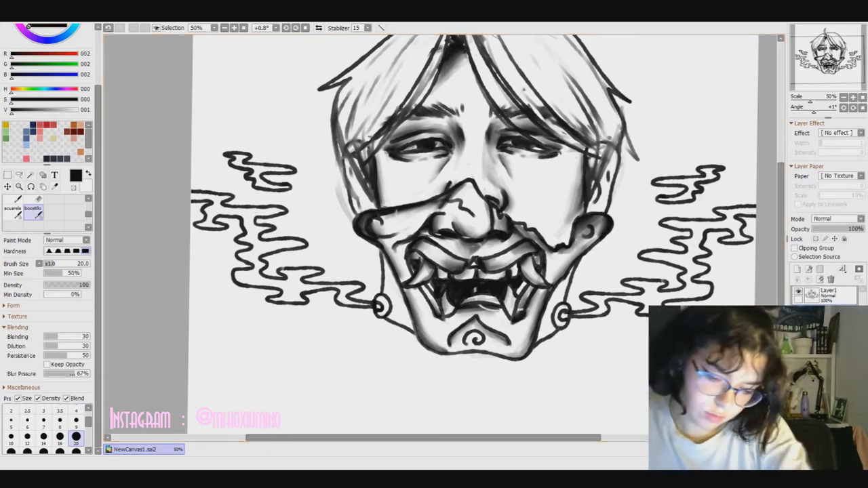
# Shade the real jaw on both sides behind the mask, and darken the round studs where the smoke starts.
pyautogui.moveTo(541, 329); pyautogui.dragTo(551, 342)
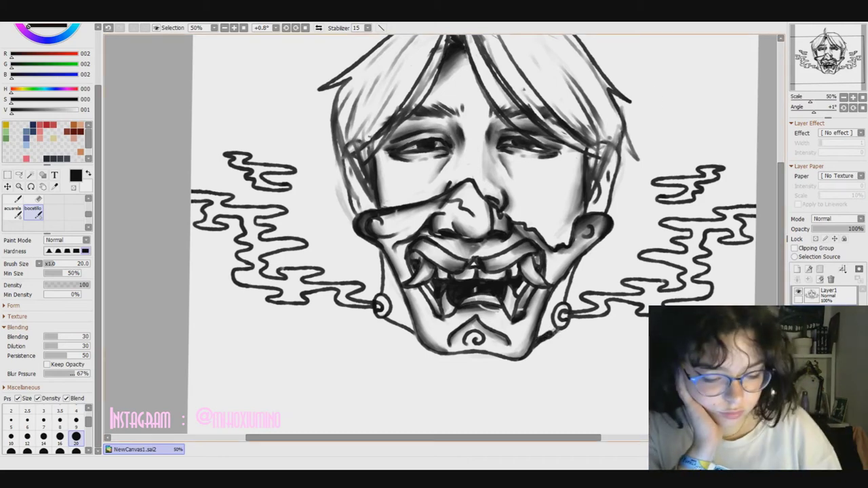
pyautogui.moveTo(563, 267)
pyautogui.mouseDown()
pyautogui.moveTo(550, 325)
pyautogui.moveTo(552, 309)
pyautogui.mouseUp()
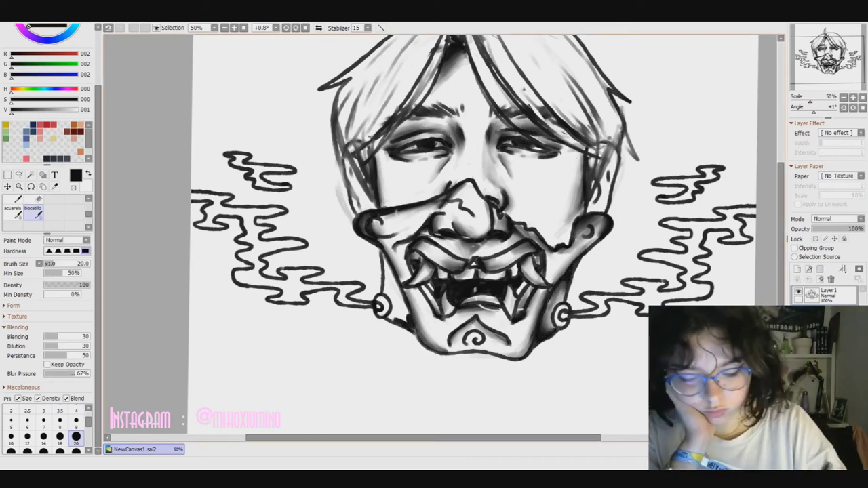
pyautogui.moveTo(405, 295); pyautogui.dragTo(393, 318)
pyautogui.moveTo(390, 252); pyautogui.dragTo(383, 313)
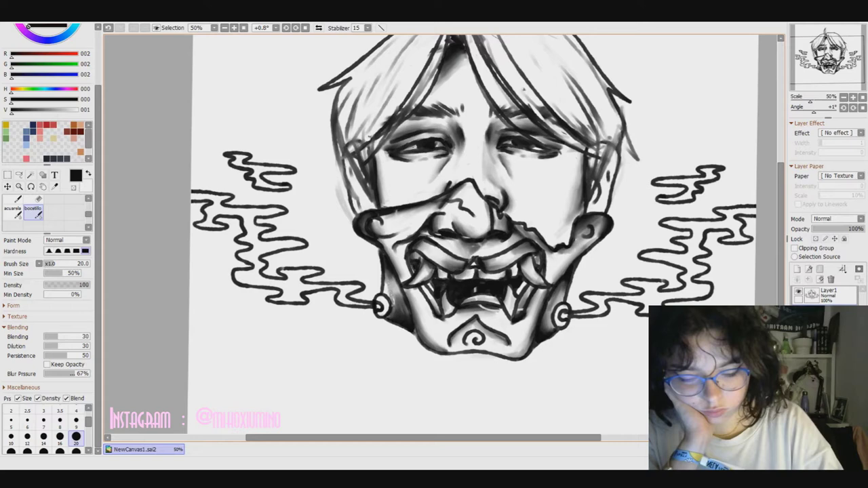
pyautogui.moveTo(415, 319); pyautogui.dragTo(424, 339)
pyautogui.moveTo(529, 337); pyautogui.dragTo(533, 355)
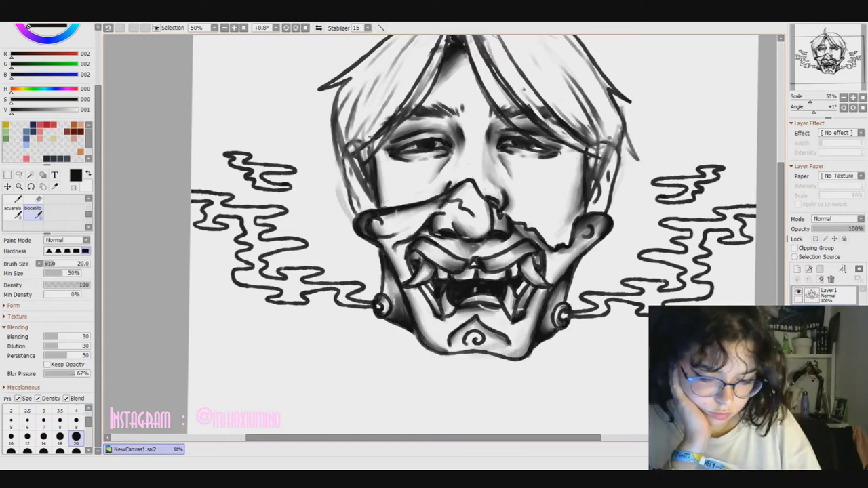
# Darken the right ear and the strands of the right hair half from the parting to the temple.
pyautogui.scroll(1, 475, 231)
pyautogui.moveTo(603, 183); pyautogui.dragTo(598, 227)
pyautogui.scroll(2, 475, 231)
pyautogui.moveTo(448, 39); pyautogui.dragTo(466, 87)
pyautogui.moveTo(542, 149); pyautogui.dragTo(563, 217)
pyautogui.moveTo(474, 78)
pyautogui.mouseDown()
pyautogui.moveTo(488, 126)
pyautogui.moveTo(583, 204)
pyautogui.mouseUp()
pyautogui.moveTo(556, 132); pyautogui.dragTo(596, 216)
pyautogui.scroll(-1, 81, 434)
pyautogui.scroll(2, 82, 434)
# Set the brush size to 30 and shade the right hair half with broad strands sweeping from the parting to the temple.
pyautogui.click(27, 448)
pyautogui.moveTo(519, 132); pyautogui.dragTo(580, 198)
pyautogui.moveTo(488, 75); pyautogui.dragTo(563, 177)
pyautogui.moveTo(468, 68)
pyautogui.mouseDown()
pyautogui.moveTo(528, 116)
pyautogui.moveTo(546, 146)
pyautogui.mouseUp()
pyautogui.moveTo(508, 86); pyautogui.dragTo(583, 180)
pyautogui.moveTo(482, 92)
pyautogui.mouseDown()
pyautogui.moveTo(542, 185)
pyautogui.moveTo(604, 215)
pyautogui.mouseUp()
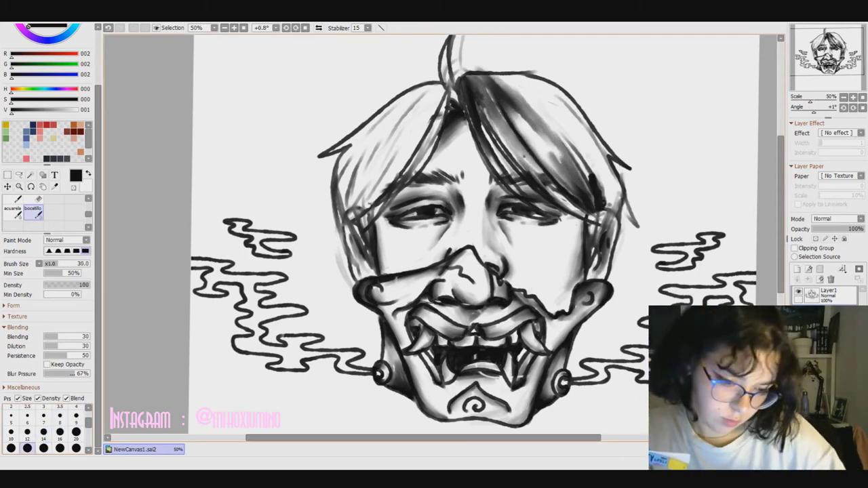
# Deepen the right hair half along the crown, the outer edge and the pointed tips above the ear.
pyautogui.moveTo(495, 68); pyautogui.dragTo(596, 163)
pyautogui.moveTo(583, 149); pyautogui.dragTo(610, 211)
pyautogui.moveTo(491, 72); pyautogui.dragTo(542, 108)
pyautogui.moveTo(503, 76); pyautogui.dragTo(614, 207)
pyautogui.moveTo(606, 177); pyautogui.dragTo(620, 215)
pyautogui.moveTo(596, 154)
pyautogui.mouseDown()
pyautogui.moveTo(636, 225)
pyautogui.moveTo(632, 218)
pyautogui.mouseUp()
pyautogui.moveTo(507, 73)
pyautogui.mouseDown()
pyautogui.moveTo(614, 179)
pyautogui.moveTo(597, 149)
pyautogui.mouseUp()
pyautogui.moveTo(572, 112); pyautogui.dragTo(603, 261)
pyautogui.moveTo(585, 187); pyautogui.dragTo(600, 231)
# Shade the left fringe strands beside the parting and the hair at the left temple and ear.
pyautogui.moveTo(427, 139)
pyautogui.mouseDown()
pyautogui.moveTo(377, 213)
pyautogui.moveTo(372, 207)
pyautogui.mouseUp()
pyautogui.moveTo(457, 89); pyautogui.dragTo(413, 157)
pyautogui.moveTo(383, 204); pyautogui.dragTo(357, 264)
pyautogui.moveTo(373, 199); pyautogui.dragTo(350, 264)
pyautogui.moveTo(390, 169); pyautogui.dragTo(353, 217)
pyautogui.moveTo(392, 167); pyautogui.dragTo(358, 218)
pyautogui.press('x')
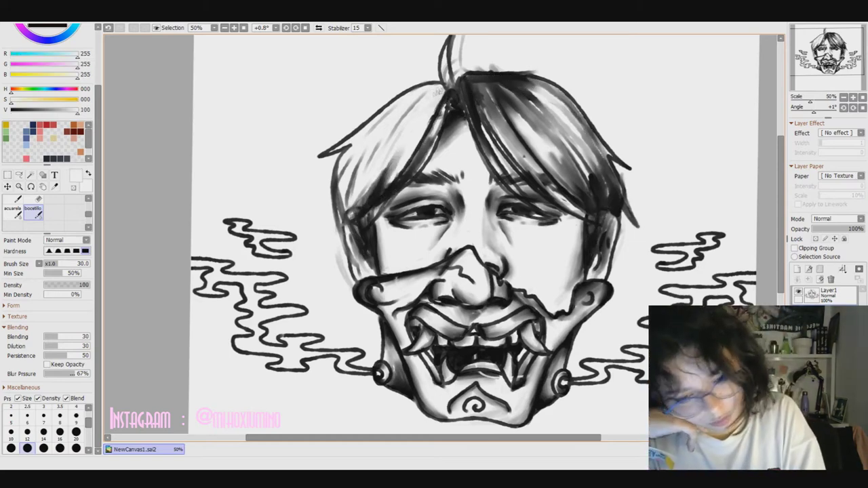
pyautogui.press('x')
# Fill the left hair half with dark strands, leaving light streaks in the middle, and thicken the tuft on the crown.
pyautogui.moveTo(454, 88); pyautogui.dragTo(349, 210)
pyautogui.moveTo(379, 155); pyautogui.dragTo(349, 207)
pyautogui.moveTo(400, 139); pyautogui.dragTo(359, 203)
pyautogui.moveTo(448, 85)
pyautogui.mouseDown()
pyautogui.moveTo(387, 139)
pyautogui.moveTo(335, 230)
pyautogui.moveTo(366, 136)
pyautogui.mouseUp()
pyautogui.moveTo(407, 102); pyautogui.dragTo(343, 193)
pyautogui.moveTo(552, 115); pyautogui.dragTo(535, 134)
pyautogui.moveTo(358, 207); pyautogui.dragTo(347, 233)
pyautogui.moveTo(454, 47)
pyautogui.mouseDown()
pyautogui.moveTo(431, 150)
pyautogui.moveTo(443, 93)
pyautogui.mouseUp()
pyautogui.click(842, 97)
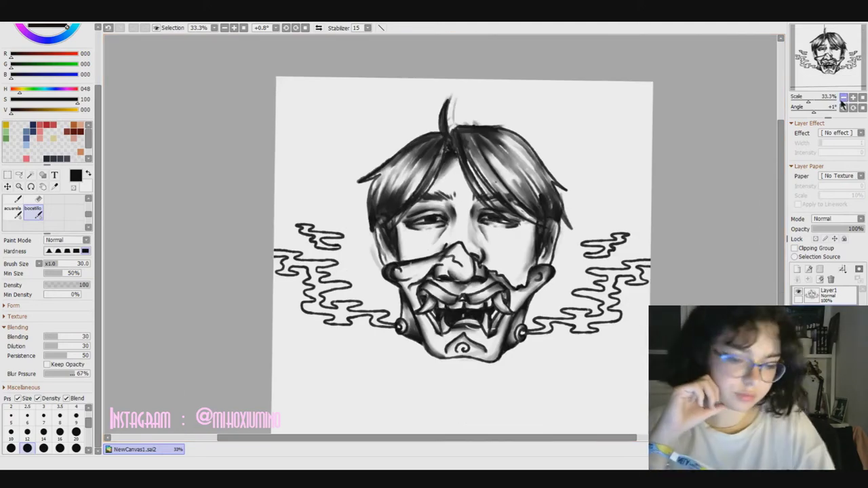
pyautogui.click(853, 97)
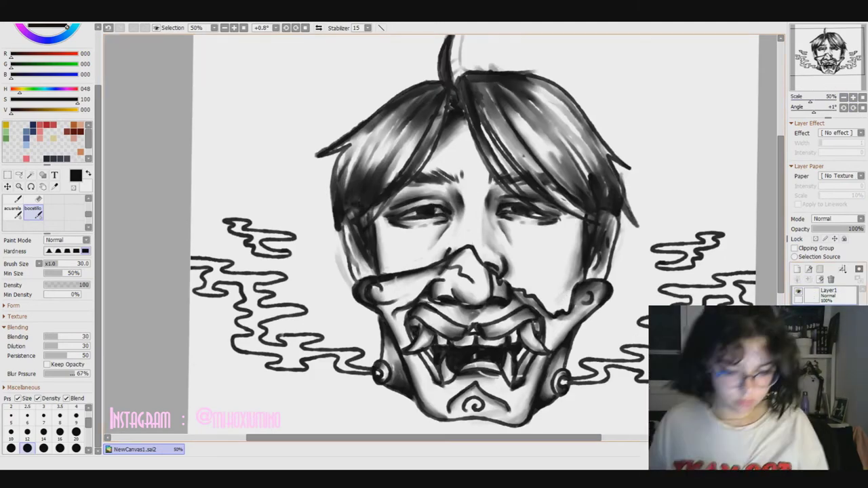
# Add a crescent highlight inside each iris with the transparent colour at brush size 8.
pyautogui.click(59, 431)
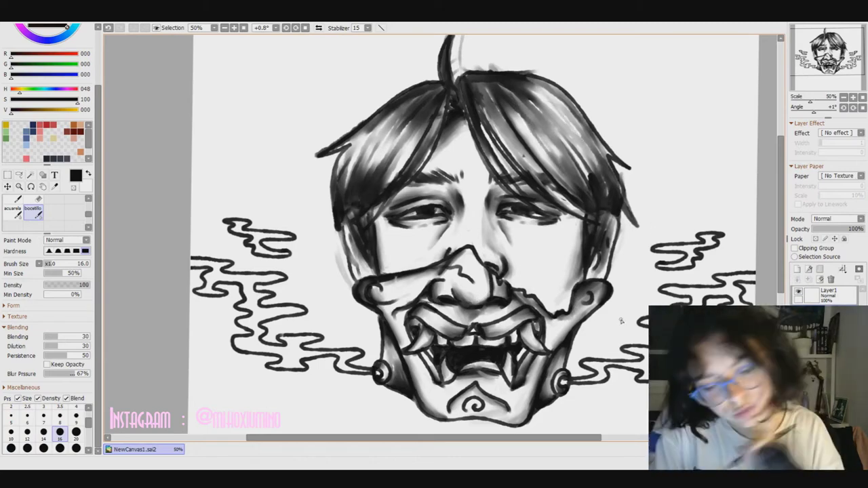
pyautogui.click(74, 188)
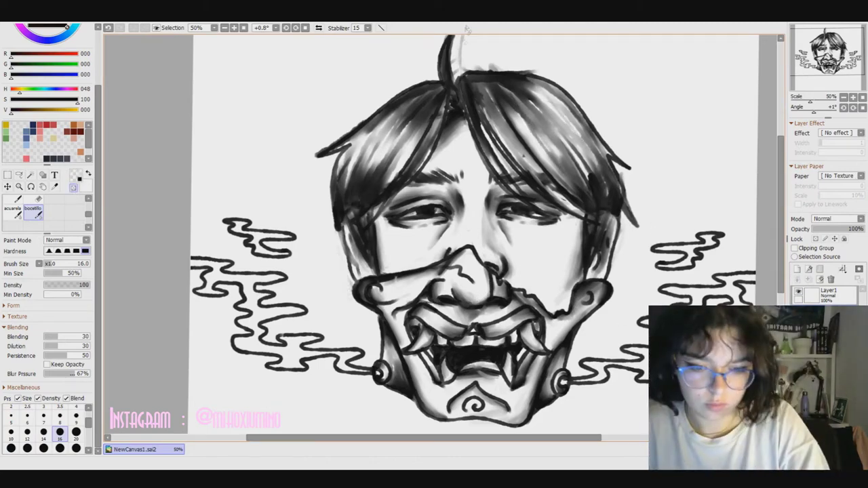
pyautogui.scroll(3, 435, 237)
pyautogui.click(60, 415)
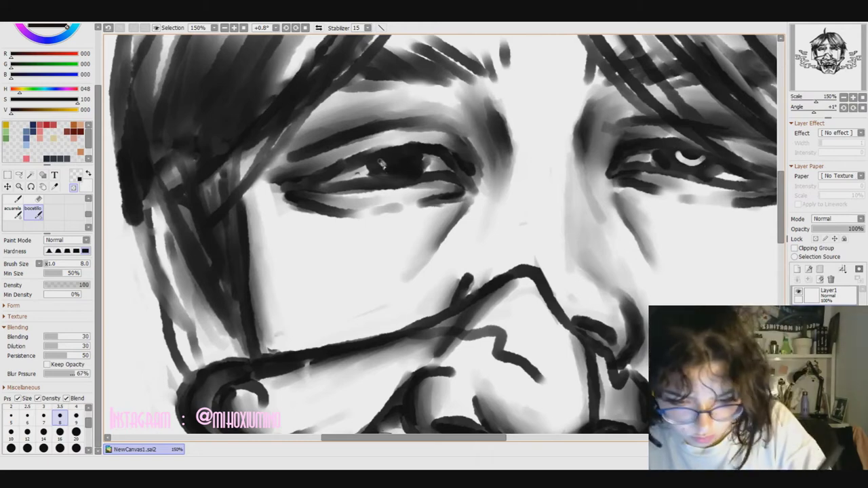
pyautogui.moveTo(381, 164); pyautogui.dragTo(410, 157)
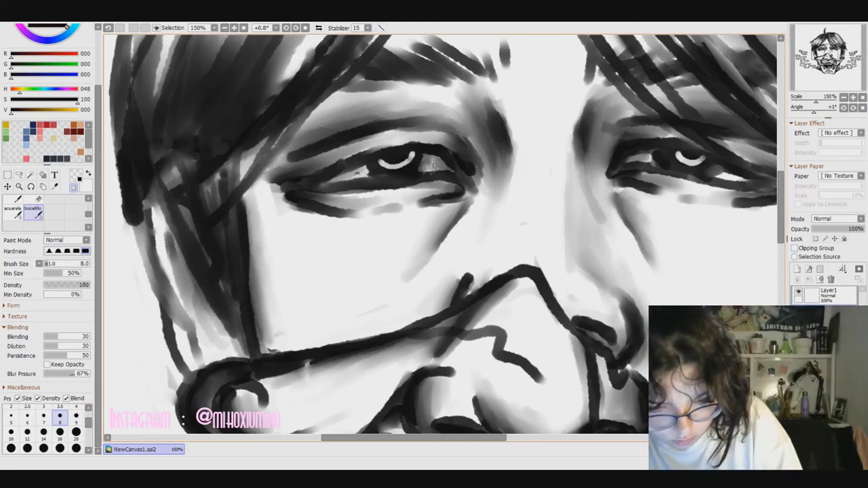
# Redraw the lower and upper eyelid lines of both eyes in black.
pyautogui.press('c')
pyautogui.moveTo(619, 164); pyautogui.dragTo(741, 191)
pyautogui.moveTo(313, 187); pyautogui.dragTo(407, 177)
pyautogui.moveTo(426, 175); pyautogui.dragTo(466, 184)
pyautogui.moveTo(309, 175); pyautogui.dragTo(330, 170)
pyautogui.moveTo(339, 167); pyautogui.dragTo(433, 144)
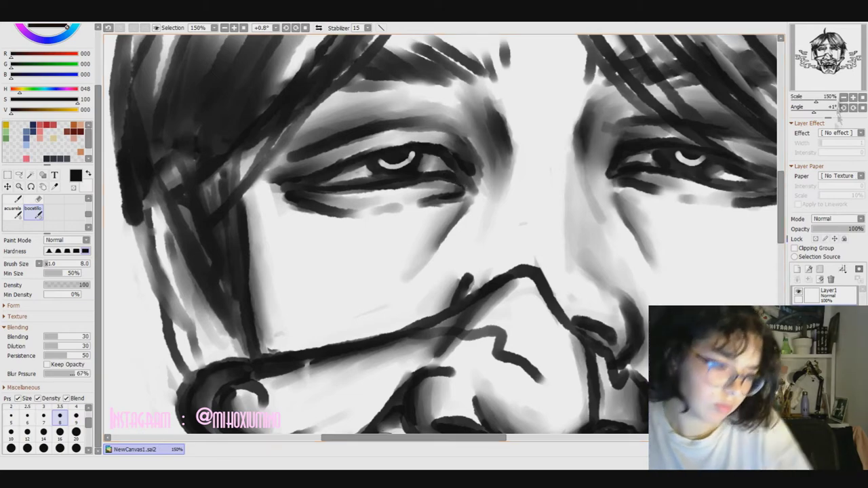
# Set the eraser size to 40 and erase the stray sketch line beside the hair tuft and around the head.
pyautogui.click(843, 97)
pyautogui.click(842, 97)
pyautogui.press('-')
pyautogui.press('-')
pyautogui.press('+')
pyautogui.press('+')
pyautogui.press('e')
pyautogui.press('-')
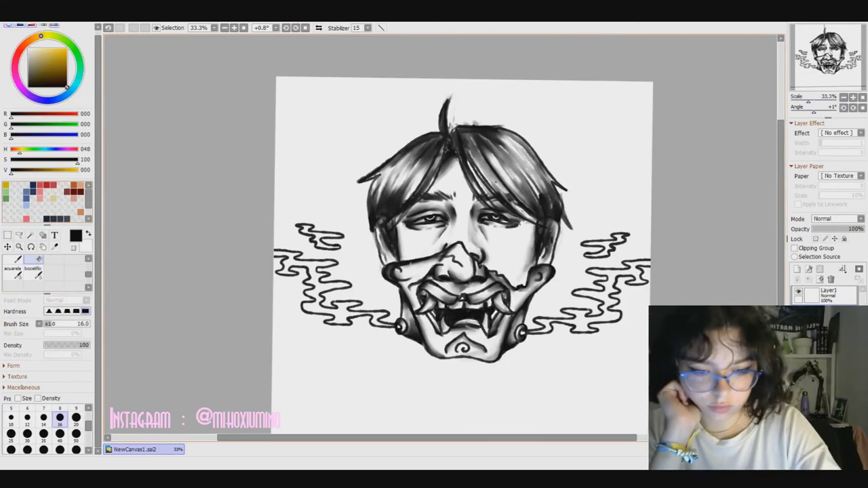
pyautogui.press(']')
pyautogui.press(']')
pyautogui.press(']')
pyautogui.press(']')
pyautogui.press(']')
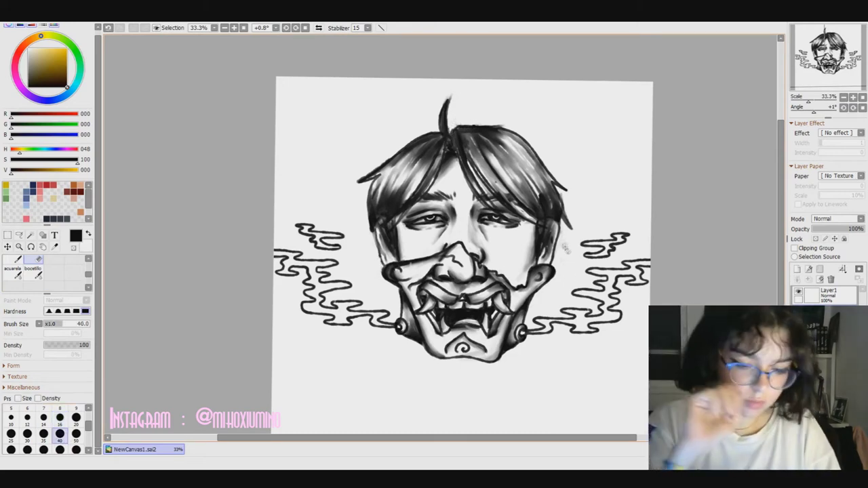
pyautogui.click(110, 27)
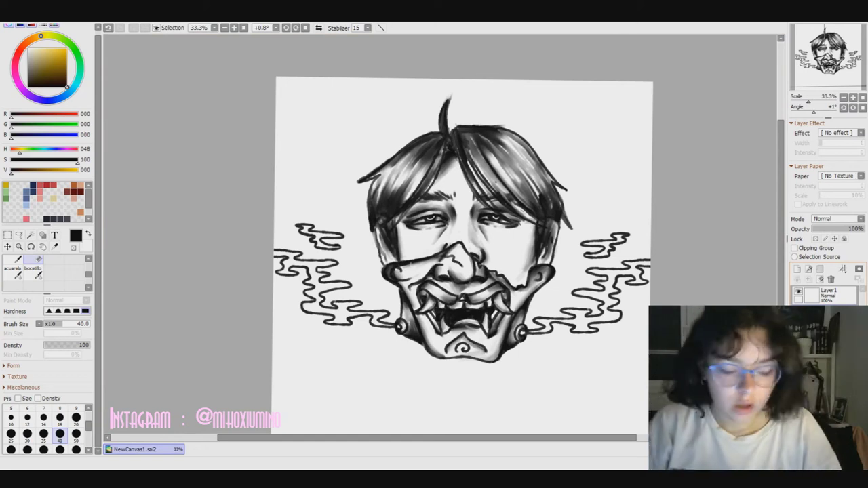
# Apply the Watercolor A paper texture to the drawing's layer.
pyautogui.scroll(3, 827, 292)
pyautogui.click(853, 178)
pyautogui.click(851, 197)
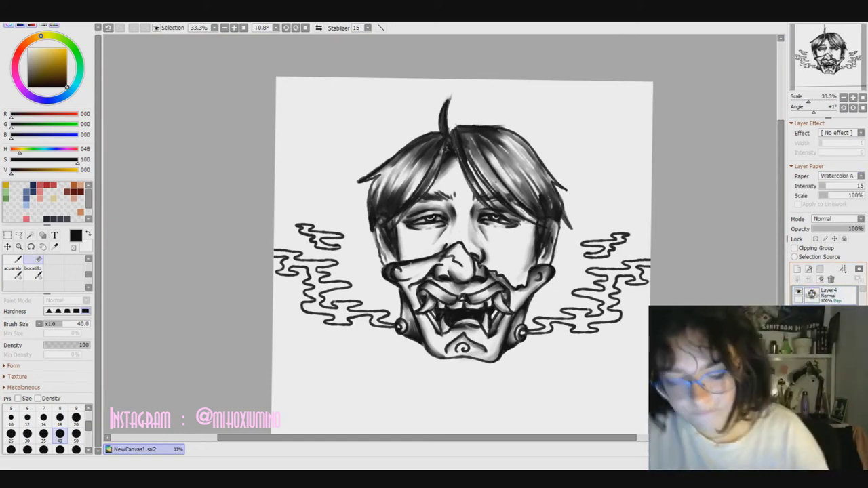
# Paint the whole oni mask and its jaw muted purple (RGB 105, 71, 133) with the bocetillo brush at size 80.
pyautogui.click(33, 268)
pyautogui.scroll(-2, 47, 285)
pyautogui.press('[')
pyautogui.scroll(2, 89, 139)
pyautogui.moveTo(49, 68); pyautogui.dragTo(40, 63)
pyautogui.moveTo(390, 270)
pyautogui.mouseDown()
pyautogui.moveTo(407, 291)
pyautogui.moveTo(453, 261)
pyautogui.moveTo(464, 285)
pyautogui.moveTo(437, 292)
pyautogui.moveTo(434, 346)
pyautogui.moveTo(468, 339)
pyautogui.moveTo(484, 353)
pyautogui.moveTo(535, 281)
pyautogui.moveTo(474, 291)
pyautogui.moveTo(400, 274)
pyautogui.moveTo(539, 278)
pyautogui.moveTo(528, 292)
pyautogui.moveTo(447, 288)
pyautogui.mouseUp()
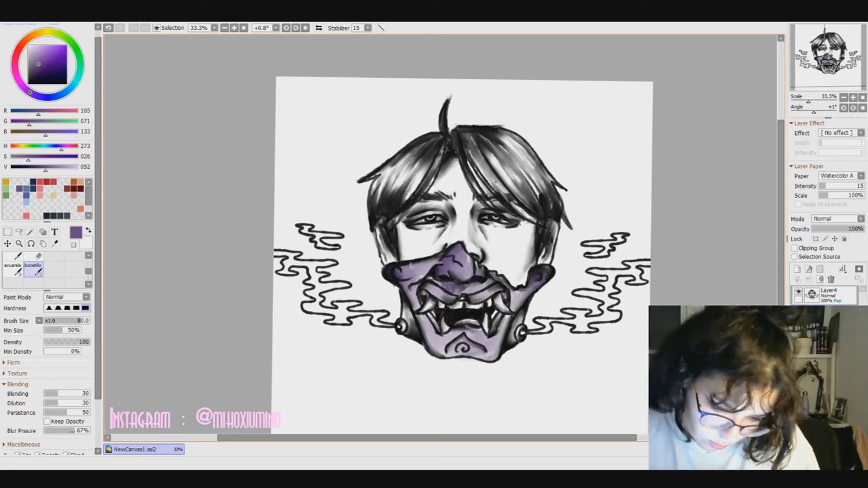
pyautogui.moveTo(433, 338); pyautogui.dragTo(460, 354)
pyautogui.moveTo(500, 316)
pyautogui.mouseDown()
pyautogui.moveTo(494, 332)
pyautogui.moveTo(523, 310)
pyautogui.mouseUp()
pyautogui.moveTo(408, 339); pyautogui.dragTo(420, 266)
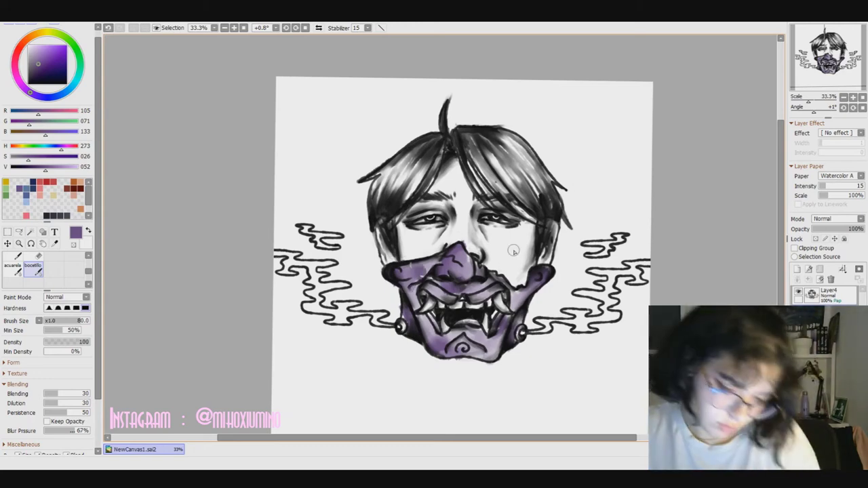
# Darken the purple to RGB 77, 44, 105 and shade the mask's jaw and edges at brush size 35.
pyautogui.click(40, 171)
pyautogui.scroll(-2, 48, 271)
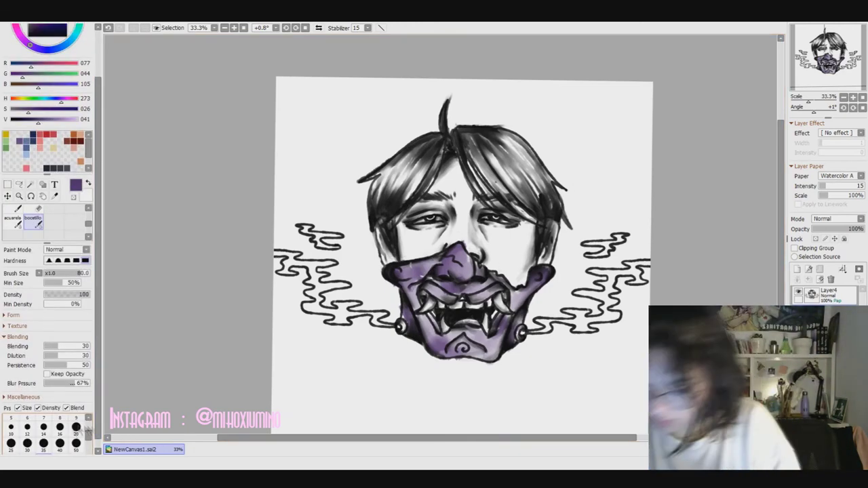
pyautogui.click(43, 443)
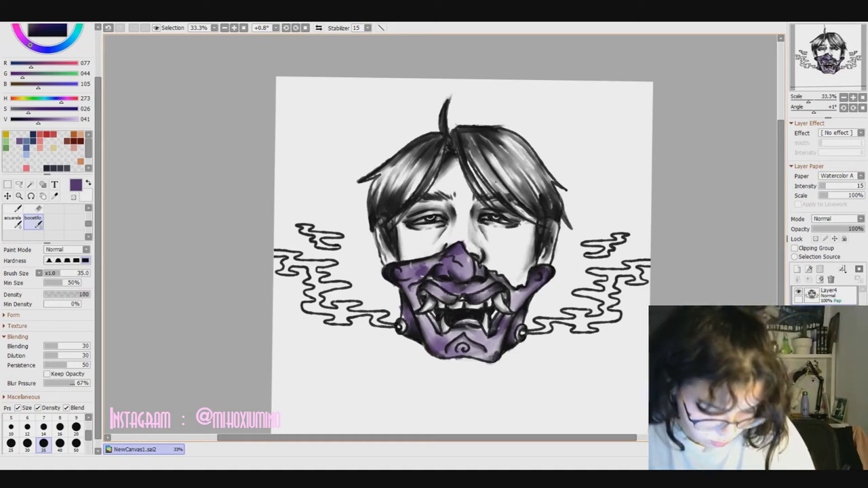
pyautogui.moveTo(509, 347); pyautogui.dragTo(522, 317)
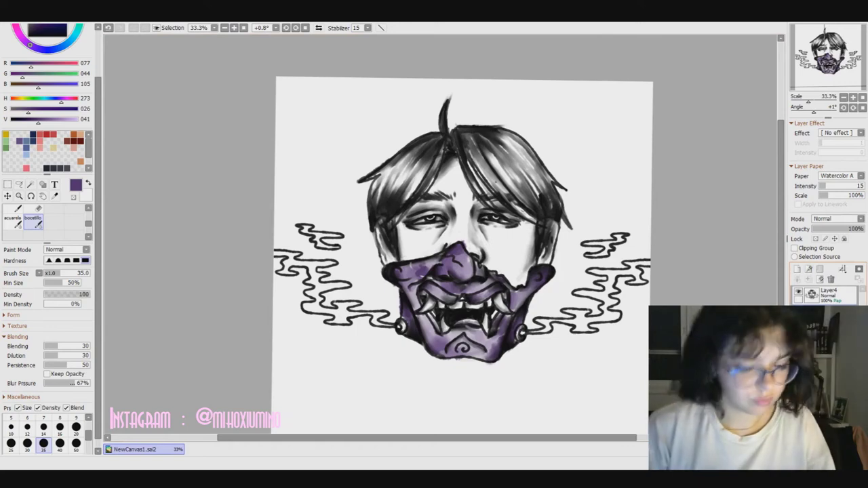
# Set the paint colour to light orange (RGB 243, 146, 90).
pyautogui.scroll(1, 100, 139)
pyautogui.moveTo(38, 72); pyautogui.dragTo(53, 50)
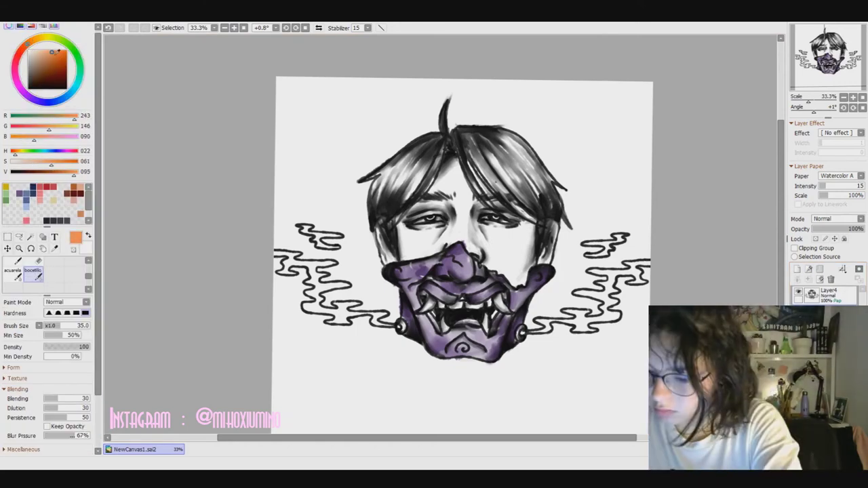
pyautogui.scroll(-3, 54, 203)
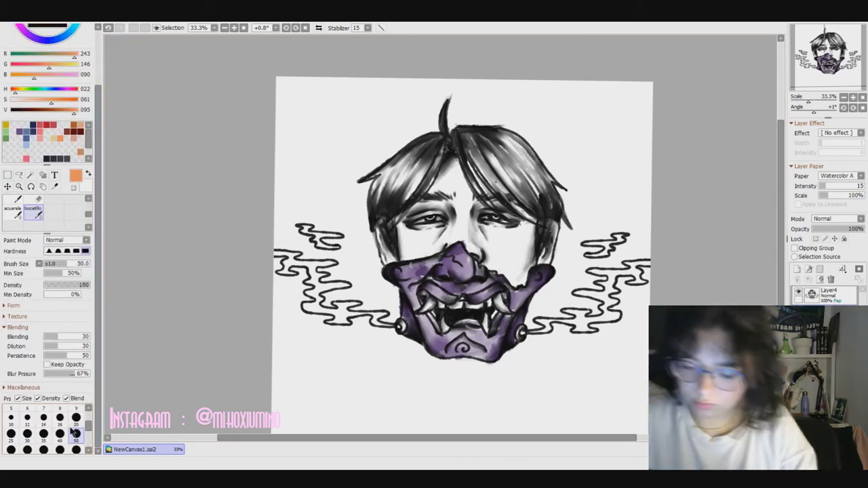
pyautogui.click(76, 434)
pyautogui.moveTo(513, 234); pyautogui.dragTo(519, 268)
pyautogui.hotkey('ctrl', 'z')
pyautogui.hotkey('ctrl', 'z')
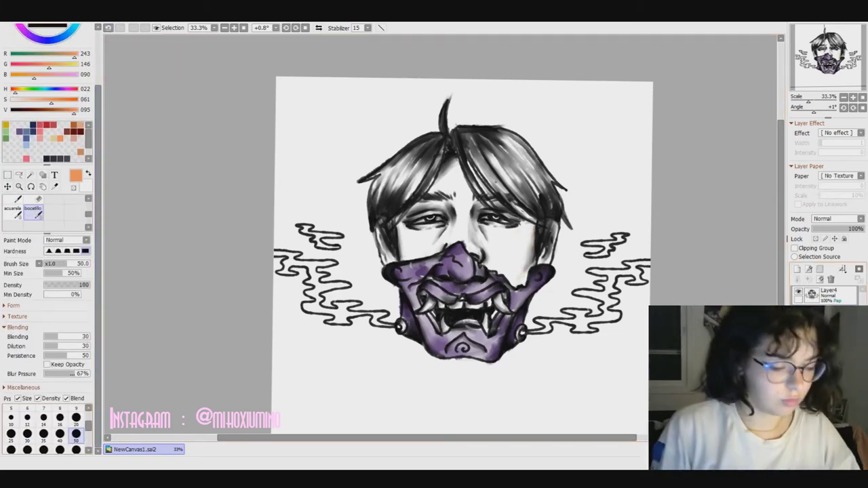
# Set the brush size to 120 and tint the cheeks, nose, forehead and ears light orange.
pyautogui.scroll(-2, 43, 429)
pyautogui.click(76, 428)
pyautogui.moveTo(526, 237); pyautogui.dragTo(502, 275)
pyautogui.moveTo(467, 224); pyautogui.dragTo(505, 271)
pyautogui.moveTo(525, 224); pyautogui.dragTo(509, 282)
pyautogui.moveTo(464, 183); pyautogui.dragTo(468, 226)
pyautogui.moveTo(451, 164)
pyautogui.mouseDown()
pyautogui.moveTo(403, 230)
pyautogui.moveTo(461, 259)
pyautogui.mouseUp()
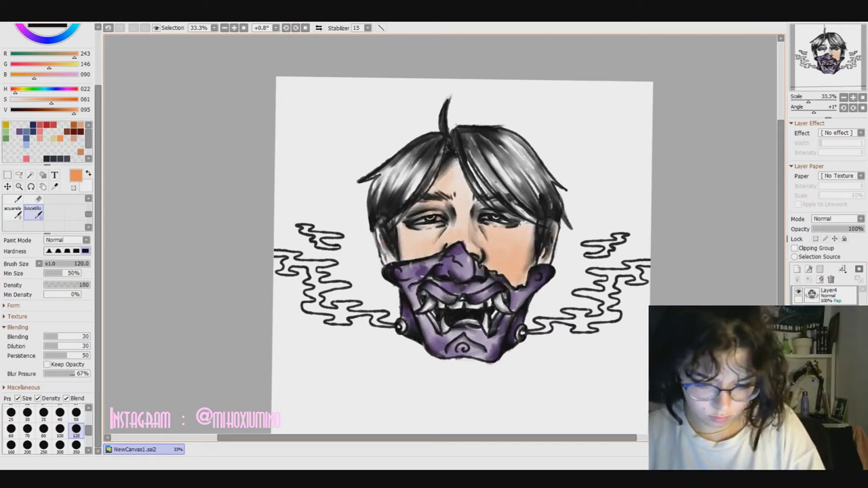
pyautogui.moveTo(386, 229); pyautogui.dragTo(383, 263)
pyautogui.moveTo(468, 161); pyautogui.dragTo(457, 207)
pyautogui.moveTo(482, 178); pyautogui.dragTo(493, 192)
pyautogui.moveTo(532, 230); pyautogui.dragTo(493, 258)
# Set the brush size to 20 and add stronger orange shading around both eyes, the nose bridge and under the fringe.
pyautogui.scroll(2, 67, 427)
pyautogui.click(76, 420)
pyautogui.scroll(1, 441, 233)
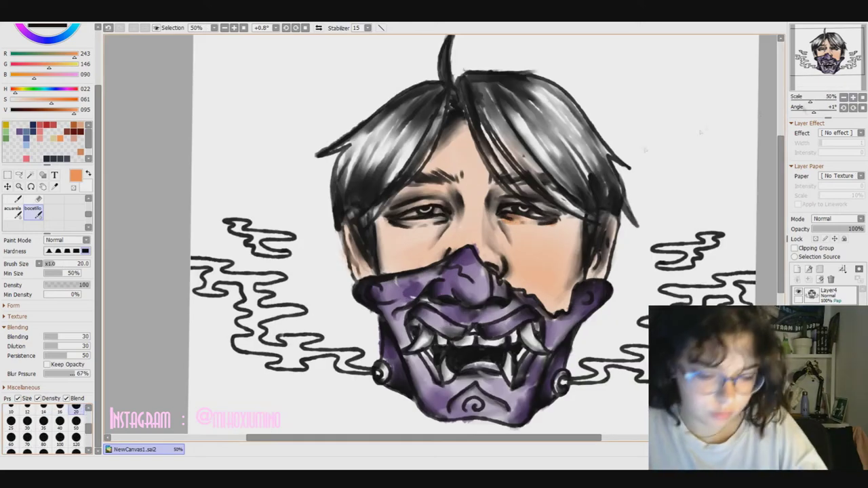
pyautogui.moveTo(451, 187)
pyautogui.mouseDown()
pyautogui.moveTo(446, 209)
pyautogui.moveTo(459, 217)
pyautogui.mouseUp()
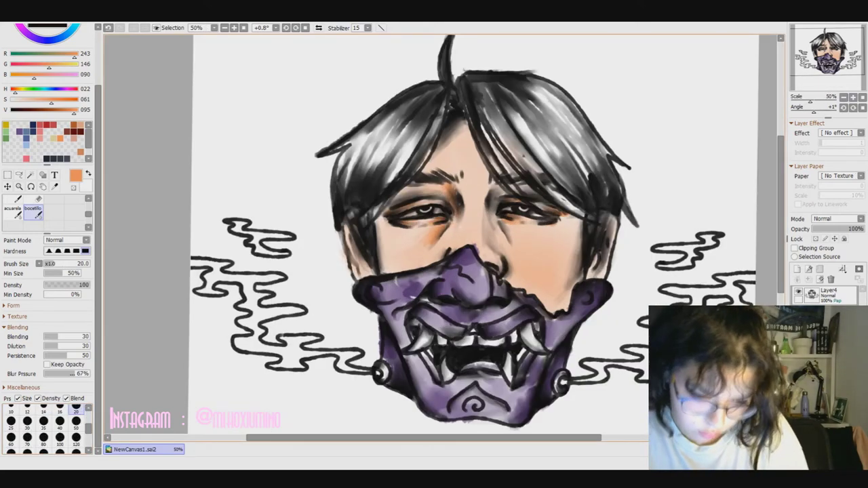
pyautogui.moveTo(386, 186); pyautogui.dragTo(410, 207)
pyautogui.moveTo(492, 187); pyautogui.dragTo(501, 207)
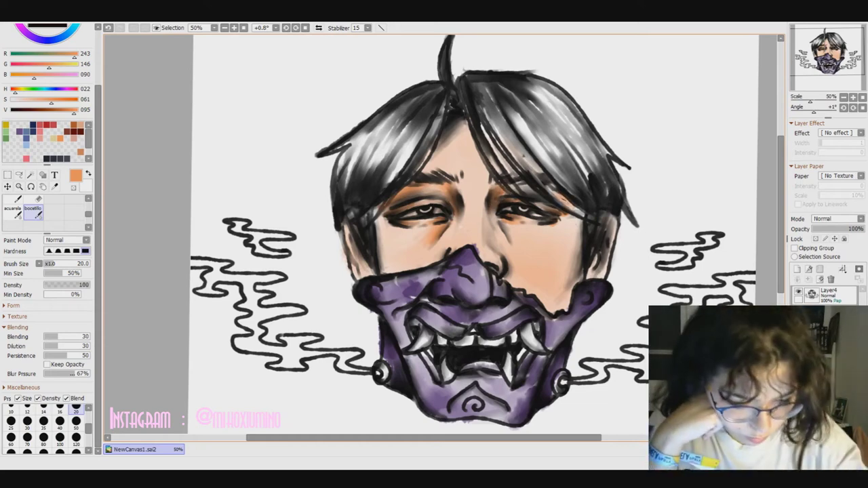
pyautogui.moveTo(576, 204); pyautogui.dragTo(550, 190)
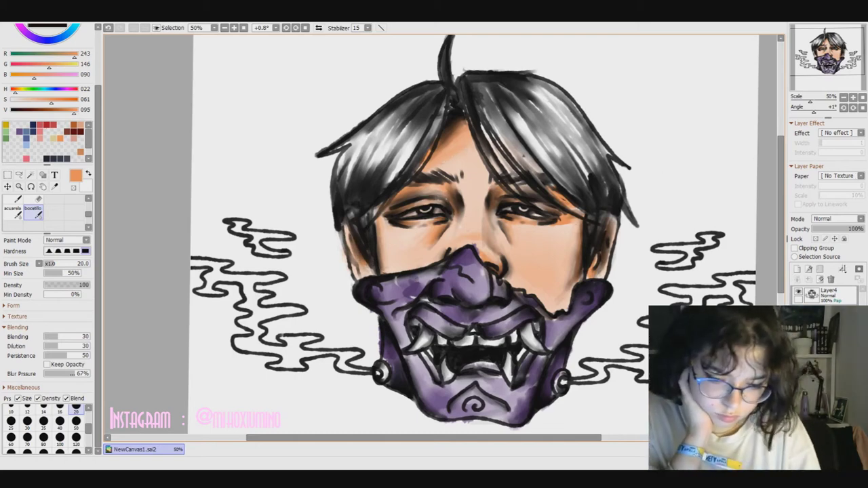
# Set the paint colour to muted pink (RGB 219, 117, 123).
pyautogui.click(45, 142)
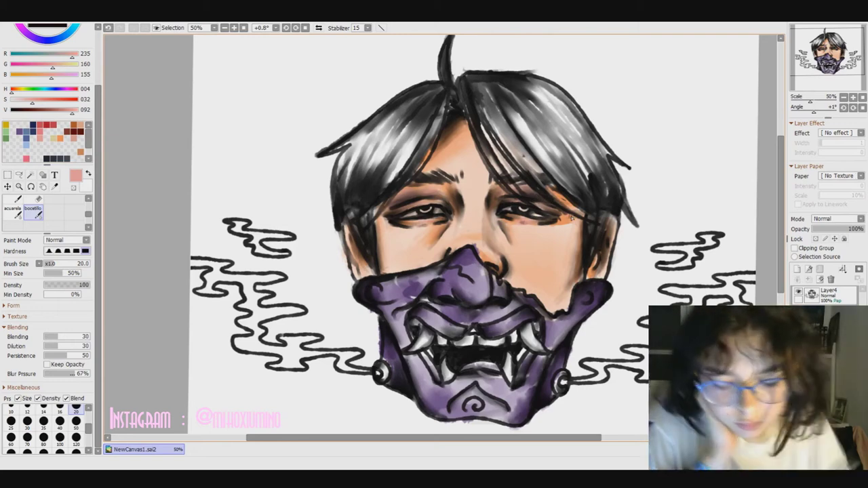
pyautogui.scroll(2, 48, 135)
pyautogui.click(45, 52)
pyautogui.moveTo(44, 164); pyautogui.dragTo(35, 142)
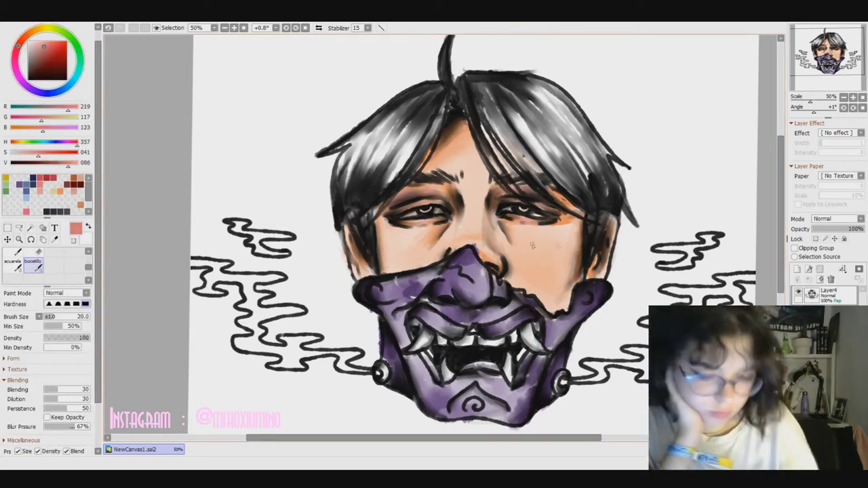
# Set the brush size to 40 and add pink blush to both cheeks, beside the eyes and across the nose bridge.
pyautogui.scroll(-2, 47, 203)
pyautogui.click(59, 421)
pyautogui.moveTo(549, 216)
pyautogui.mouseDown()
pyautogui.moveTo(578, 234)
pyautogui.moveTo(576, 244)
pyautogui.mouseUp()
pyautogui.moveTo(529, 227); pyautogui.dragTo(582, 250)
pyautogui.moveTo(379, 217)
pyautogui.mouseDown()
pyautogui.moveTo(415, 236)
pyautogui.moveTo(427, 261)
pyautogui.mouseUp()
pyautogui.moveTo(464, 214); pyautogui.dragTo(502, 238)
pyautogui.moveTo(443, 234); pyautogui.dragTo(478, 204)
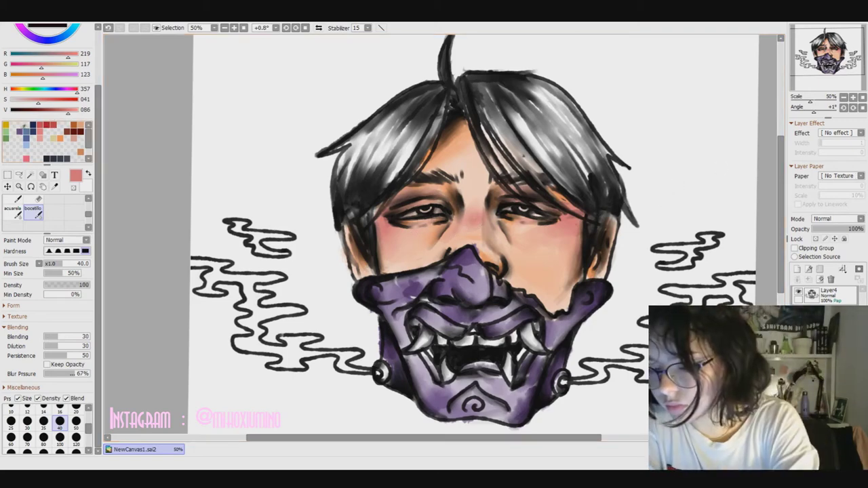
# Pick dark purple (RGB 73, 35, 105) and tint the hair on both sides of the parting at brush size 50.
pyautogui.scroll(1, 47, 124)
pyautogui.moveTo(55, 126); pyautogui.dragTo(30, 123)
pyautogui.click(76, 440)
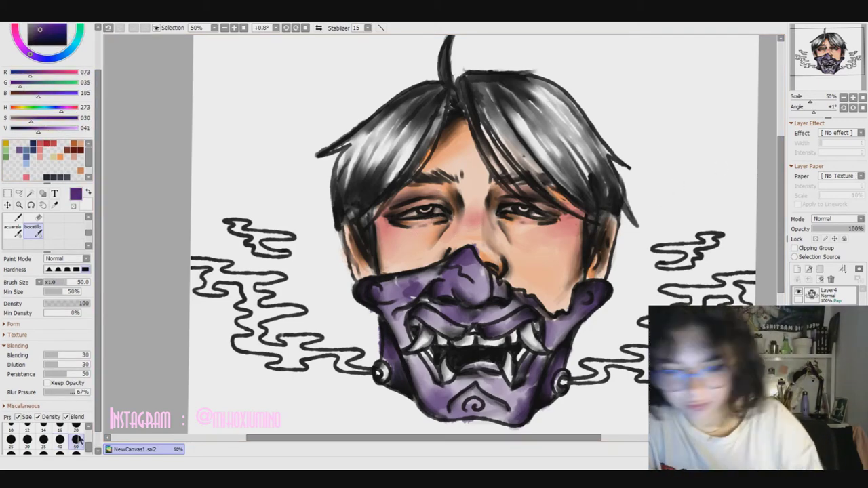
pyautogui.moveTo(347, 183); pyautogui.dragTo(338, 234)
pyautogui.moveTo(366, 198); pyautogui.dragTo(374, 230)
pyautogui.moveTo(391, 127); pyautogui.dragTo(358, 191)
pyautogui.moveTo(407, 105); pyautogui.dragTo(346, 183)
pyautogui.moveTo(444, 85)
pyautogui.mouseDown()
pyautogui.moveTo(423, 146)
pyautogui.moveTo(366, 149)
pyautogui.mouseUp()
pyautogui.moveTo(427, 126); pyautogui.dragTo(386, 186)
pyautogui.moveTo(352, 139); pyautogui.dragTo(336, 178)
pyautogui.moveTo(515, 109); pyautogui.dragTo(485, 173)
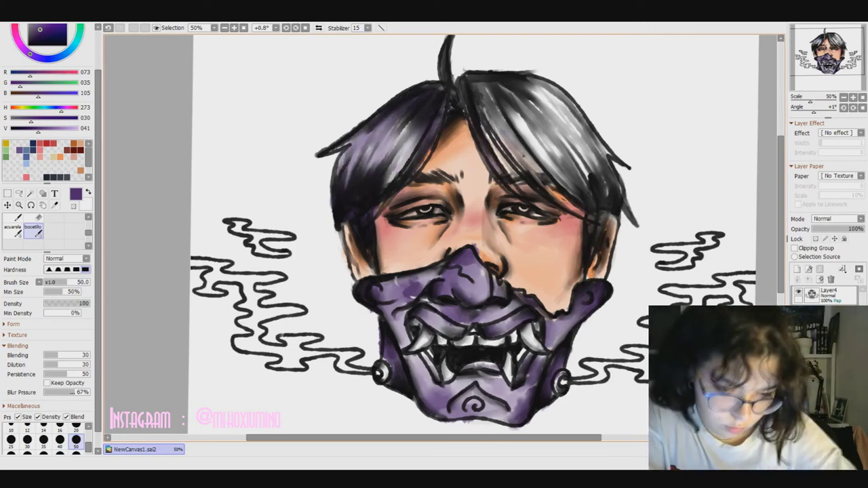
pyautogui.moveTo(542, 119); pyautogui.dragTo(590, 217)
pyautogui.moveTo(613, 142); pyautogui.dragTo(600, 237)
# Sample near-black (RGB 18, 13, 22) from the hair and deepen the roots, parting and fringe strands.
pyautogui.keyDown('alt'); pyautogui.click(488, 84); pyautogui.keyUp('alt')
pyautogui.moveTo(474, 85)
pyautogui.mouseDown()
pyautogui.moveTo(508, 136)
pyautogui.moveTo(556, 142)
pyautogui.mouseUp()
pyautogui.moveTo(509, 109); pyautogui.dragTo(566, 170)
pyautogui.moveTo(505, 78); pyautogui.dragTo(563, 112)
pyautogui.moveTo(528, 79)
pyautogui.mouseDown()
pyautogui.moveTo(562, 139)
pyautogui.moveTo(604, 146)
pyautogui.mouseUp()
pyautogui.moveTo(563, 112); pyautogui.dragTo(586, 173)
pyautogui.moveTo(526, 129); pyautogui.dragTo(545, 159)
pyautogui.moveTo(451, 86); pyautogui.dragTo(464, 108)
pyautogui.moveTo(424, 87); pyautogui.dragTo(454, 108)
pyautogui.moveTo(454, 76)
pyautogui.mouseDown()
pyautogui.moveTo(478, 92)
pyautogui.moveTo(415, 160)
pyautogui.mouseUp()
pyautogui.moveTo(461, 105); pyautogui.dragTo(586, 183)
pyautogui.moveTo(583, 159); pyautogui.dragTo(588, 175)
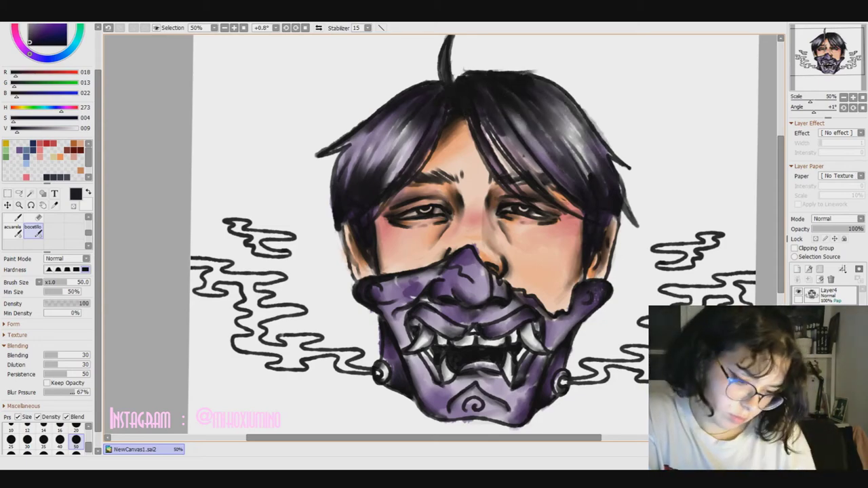
# Set the paint colour to deep orange (RGB 216, 70, 0).
pyautogui.press('-')
pyautogui.press('+')
pyautogui.press('+')
pyautogui.press('b')
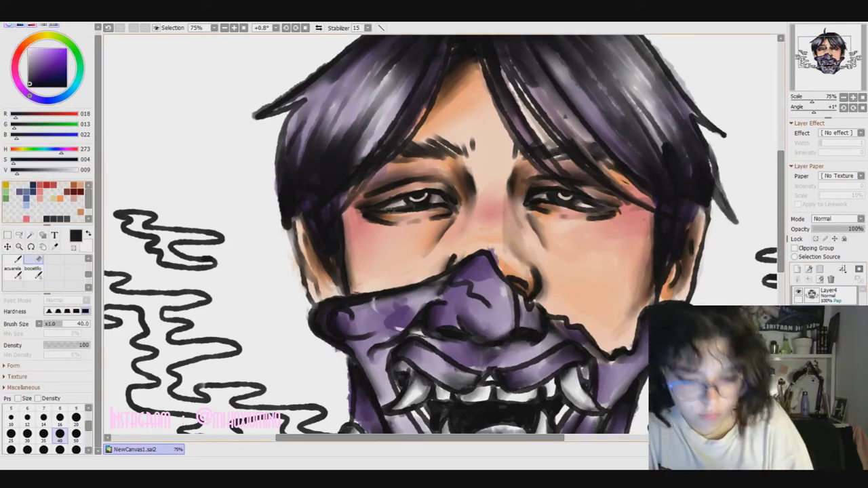
pyautogui.press('-')
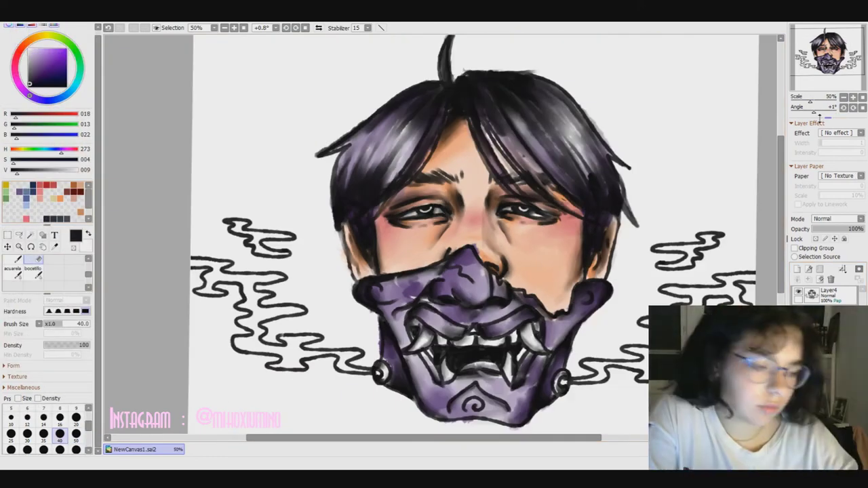
pyautogui.press('-')
pyautogui.click(59, 196)
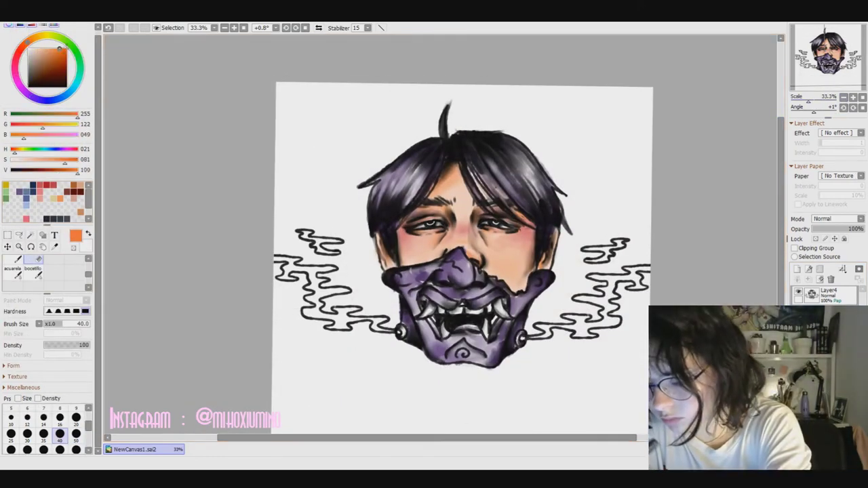
pyautogui.click(66, 57)
# Select the insides of the smoke trails on both sides using the Magic Wand in Similar Colored Area mode.
pyautogui.click(19, 240)
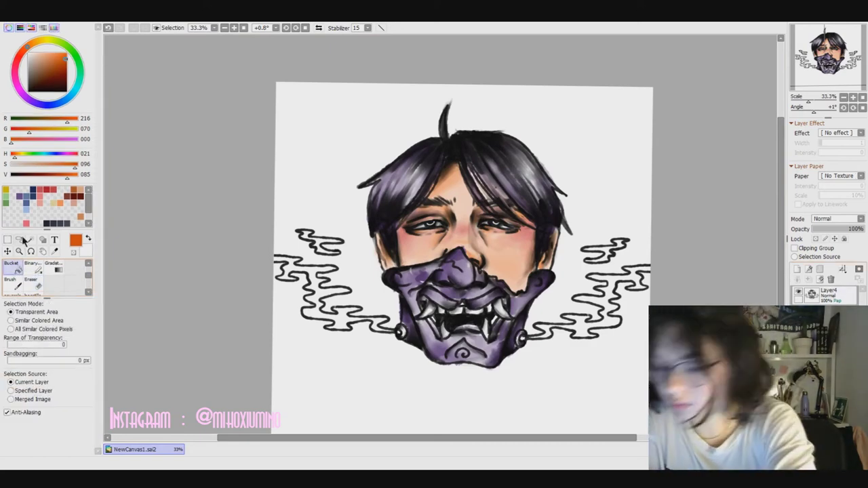
pyautogui.click(10, 320)
pyautogui.click(325, 393)
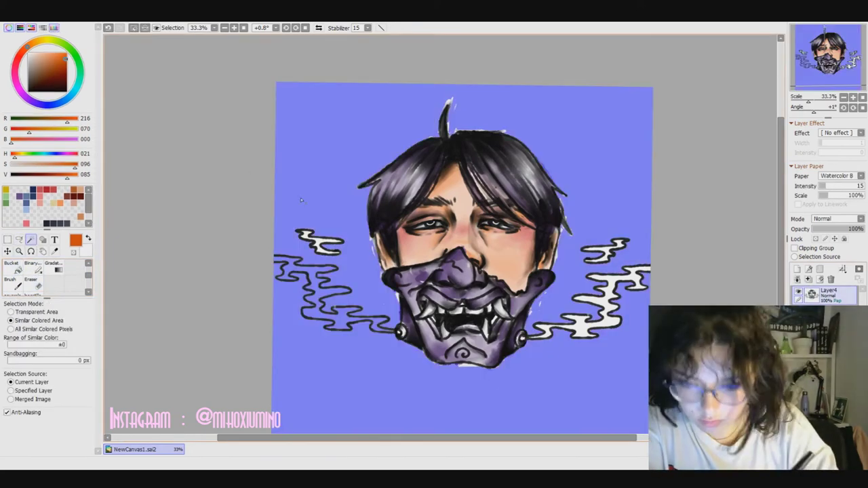
pyautogui.hotkey('ctrl', 'd')
pyautogui.press('b')
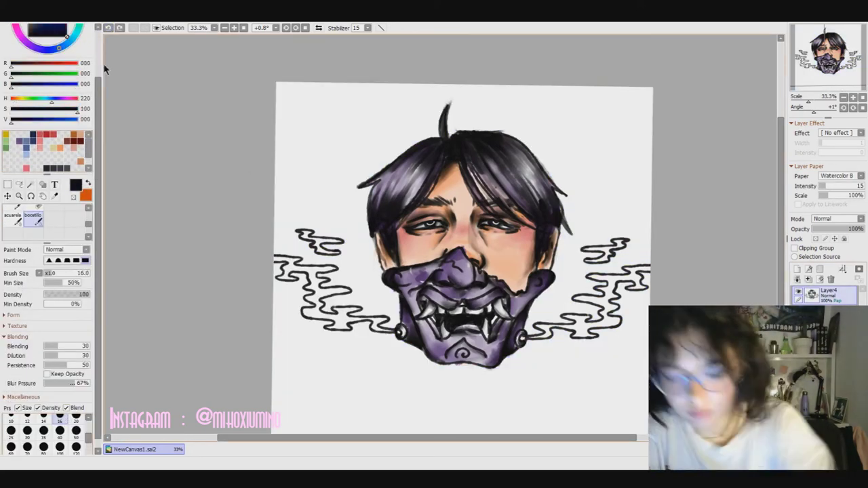
pyautogui.click(31, 185)
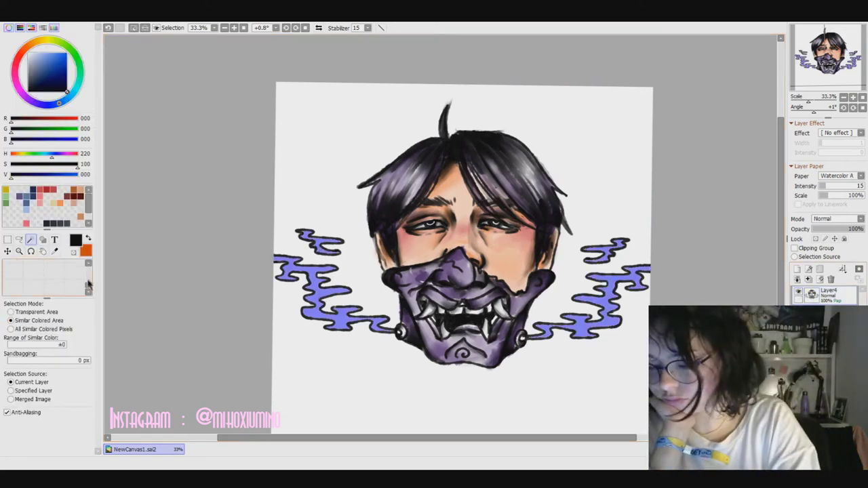
pyautogui.hotkey('ctrl', 'd')
pyautogui.press('b')
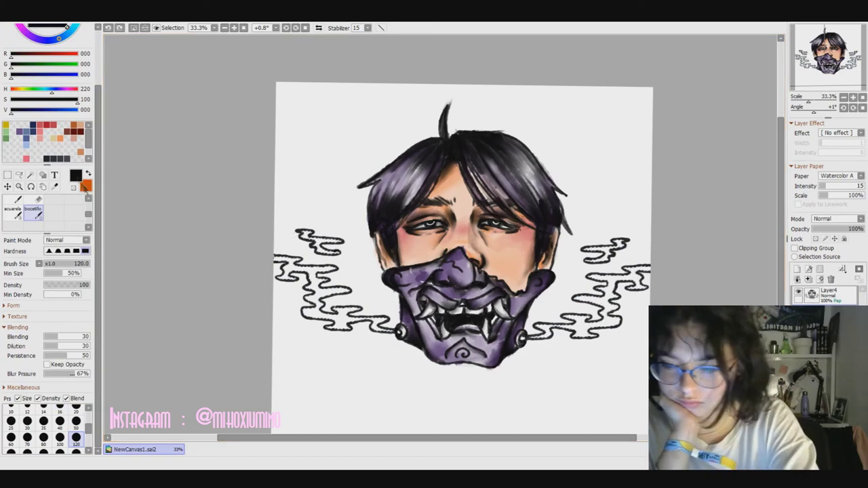
# Paint the selected smoke trails on both sides deep orange at brush size 120.
pyautogui.click(89, 174)
pyautogui.click(279, 258)
pyautogui.click(302, 235)
pyautogui.moveTo(351, 274)
pyautogui.mouseDown()
pyautogui.moveTo(328, 344)
pyautogui.moveTo(379, 343)
pyautogui.mouseUp()
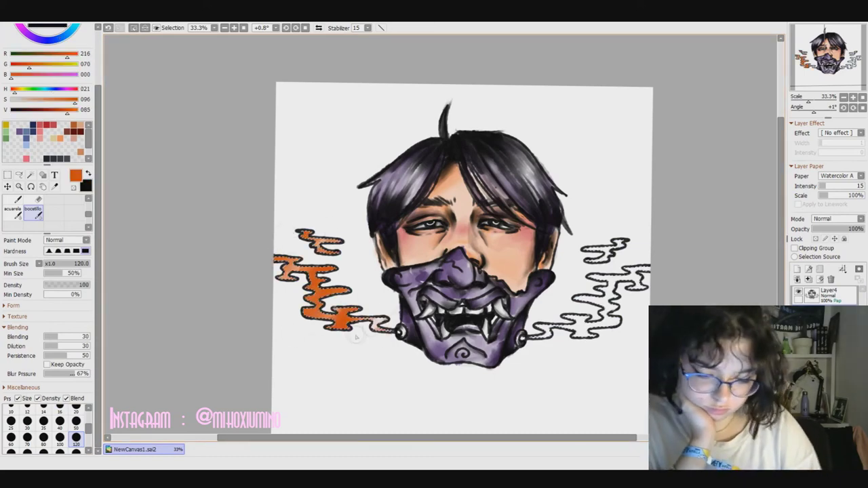
pyautogui.moveTo(574, 284); pyautogui.dragTo(634, 275)
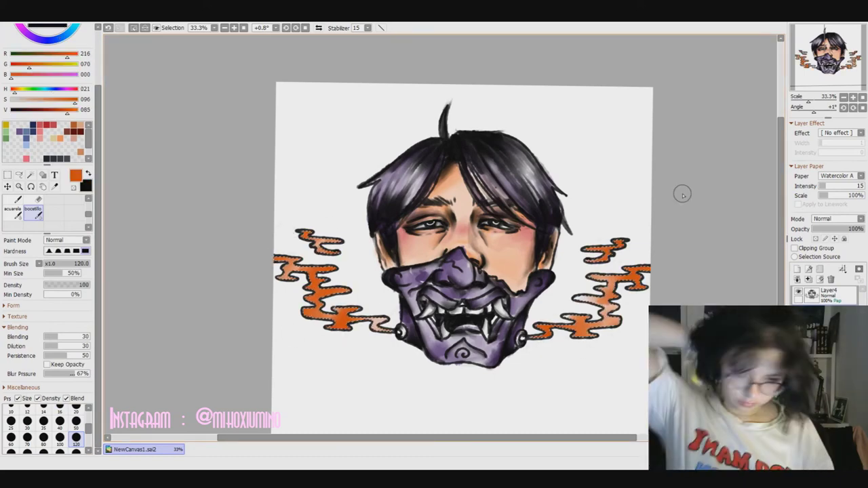
# Set the layer's paper texture to Water Color 2 and bucket-fill the background with tan (RGB 216, 162, 132).
pyautogui.moveTo(74, 99); pyautogui.dragTo(32, 99)
pyautogui.click(838, 176)
pyautogui.click(838, 184)
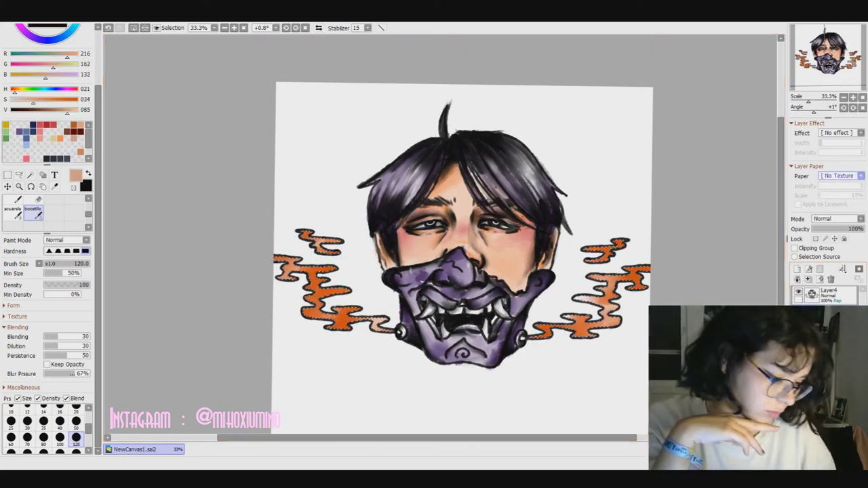
pyautogui.scroll(-4, 837, 176)
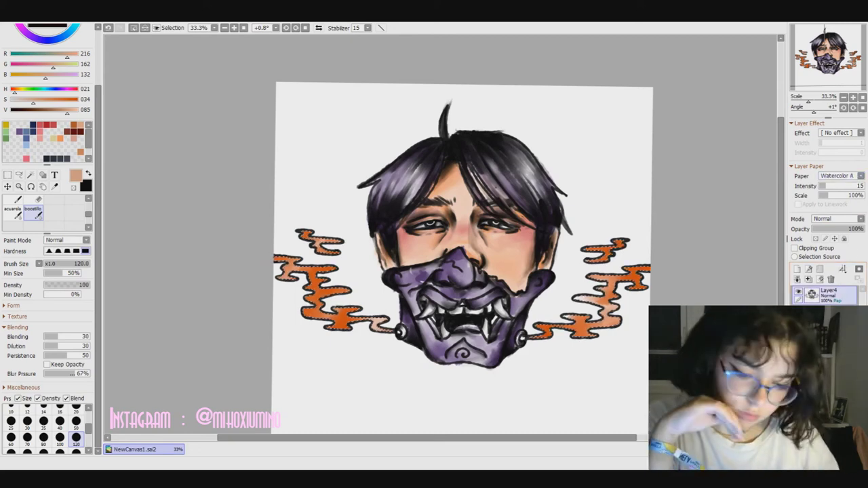
pyautogui.scroll(-2, 838, 175)
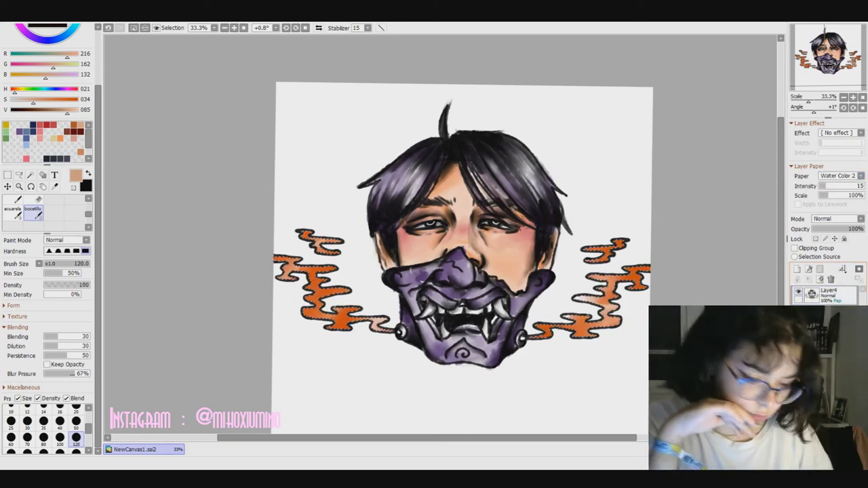
pyautogui.click(17, 212)
pyautogui.click(340, 187)
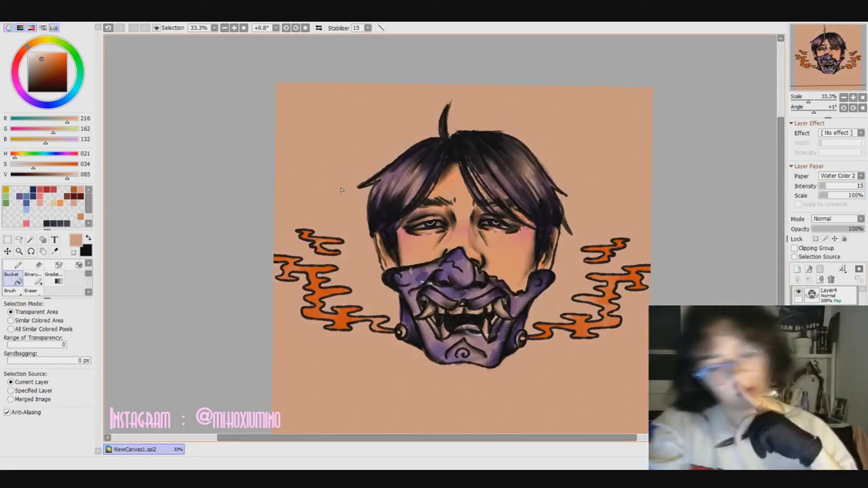
# Try to erase the tan tint over the face, hair and mask with the eraser at sizes 40 and 50.
pyautogui.press('e')
pyautogui.moveTo(447, 196); pyautogui.dragTo(427, 251)
pyautogui.moveTo(460, 177); pyautogui.dragTo(465, 271)
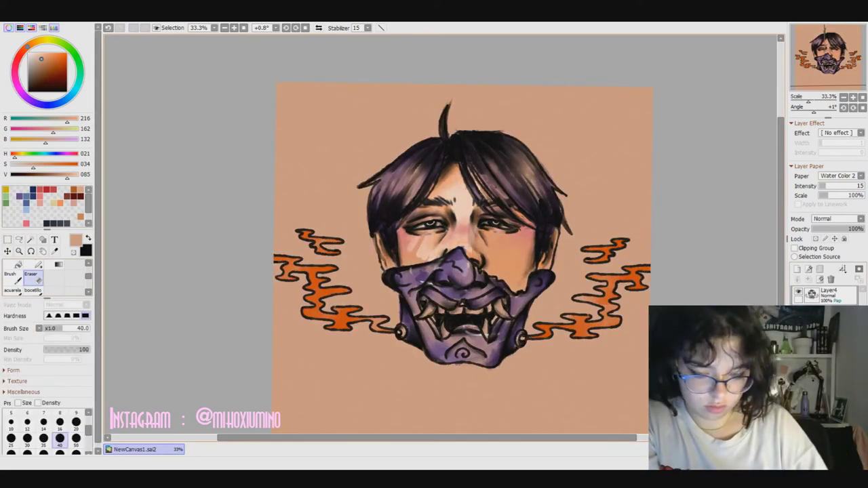
pyautogui.moveTo(485, 203); pyautogui.dragTo(502, 278)
pyautogui.moveTo(509, 224); pyautogui.dragTo(522, 290)
pyautogui.click(76, 438)
pyautogui.moveTo(406, 193); pyautogui.dragTo(410, 285)
pyautogui.moveTo(417, 241); pyautogui.dragTo(431, 336)
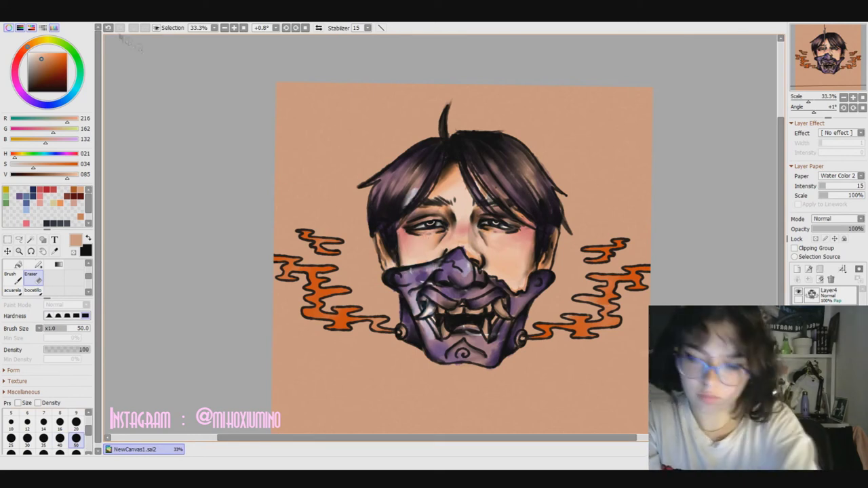
pyautogui.hotkey('ctrl', 'z')
pyautogui.hotkey('ctrl', 'z')
# Try erasing the tan tint from the cheeks and forehead at size 50, and undo the eraser strokes.
pyautogui.moveTo(404, 238)
pyautogui.mouseDown()
pyautogui.moveTo(414, 257)
pyautogui.moveTo(444, 264)
pyautogui.mouseUp()
pyautogui.moveTo(480, 237)
pyautogui.mouseDown()
pyautogui.moveTo(515, 254)
pyautogui.moveTo(518, 271)
pyautogui.mouseUp()
pyautogui.moveTo(451, 196); pyautogui.dragTo(473, 230)
pyautogui.moveTo(451, 181); pyautogui.dragTo(475, 220)
pyautogui.click(108, 28)
pyautogui.click(108, 28)
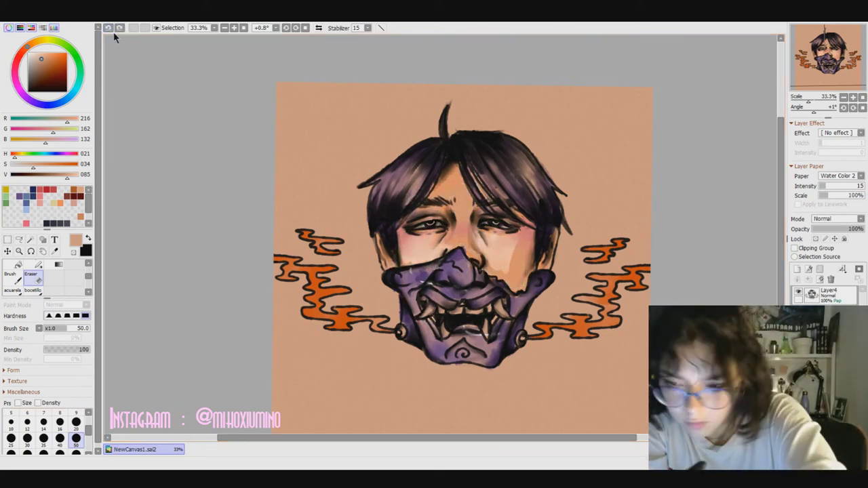
pyautogui.click(108, 27)
pyautogui.click(108, 28)
# Clear the tan tint from the cheeks, hair highlights and fangs using the bocetillo brush with transparent colour at size 80.
pyautogui.click(33, 290)
pyautogui.scroll(-3, 32, 290)
pyautogui.click(43, 438)
pyautogui.keyDown('alt'); pyautogui.click(463, 207); pyautogui.keyUp('alt')
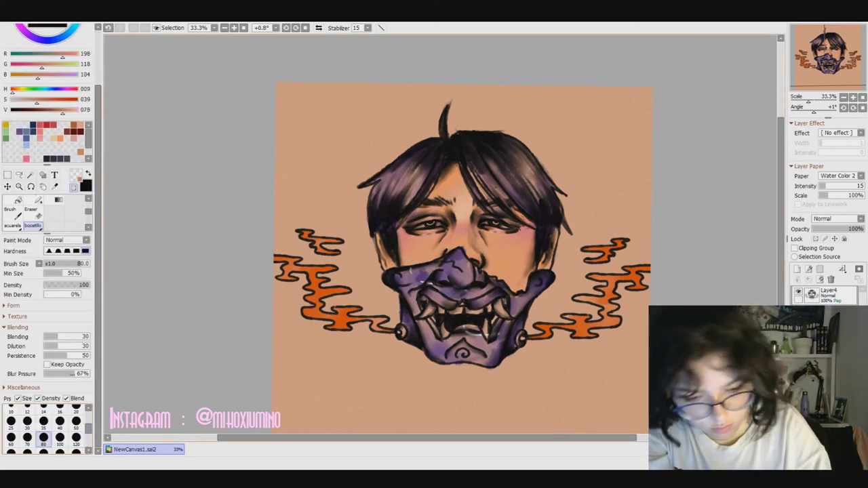
pyautogui.moveTo(493, 239)
pyautogui.mouseDown()
pyautogui.moveTo(484, 250)
pyautogui.moveTo(488, 263)
pyautogui.mouseUp()
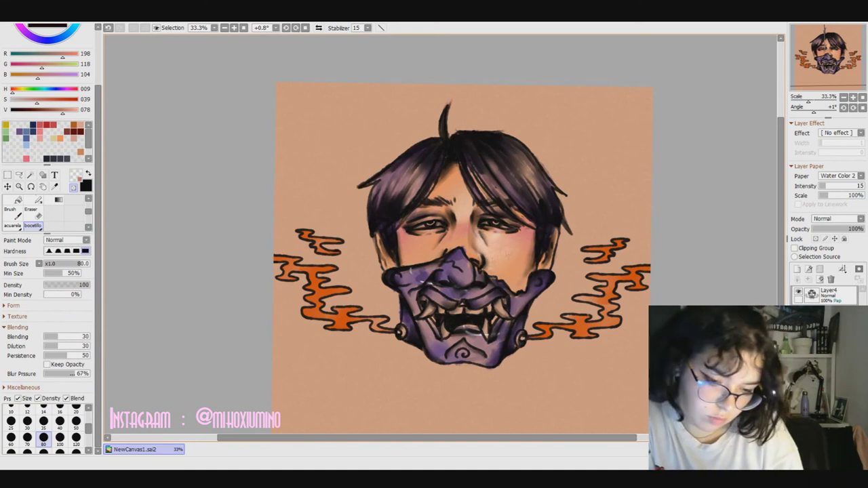
pyautogui.moveTo(441, 236); pyautogui.dragTo(424, 258)
pyautogui.click(109, 29)
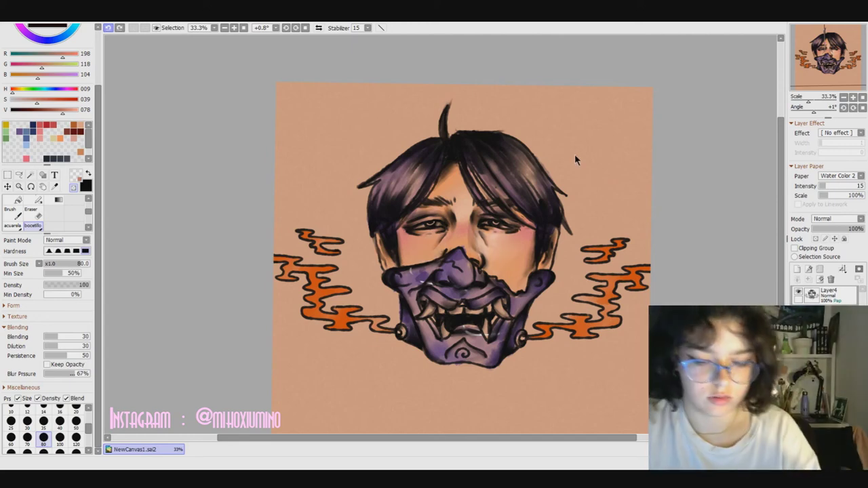
pyautogui.hotkey('ctrl', 'z')
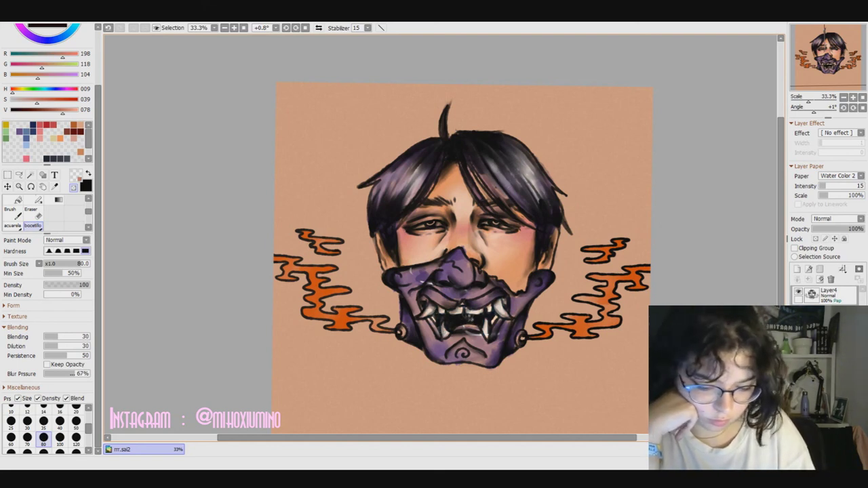
# Reduce the transparent brush's size to 16 and keep the layer's paper texture on Water Color 2.
pyautogui.press('[')
pyautogui.press('[')
pyautogui.press('[')
pyautogui.press('[')
pyautogui.press('[')
pyautogui.press('[')
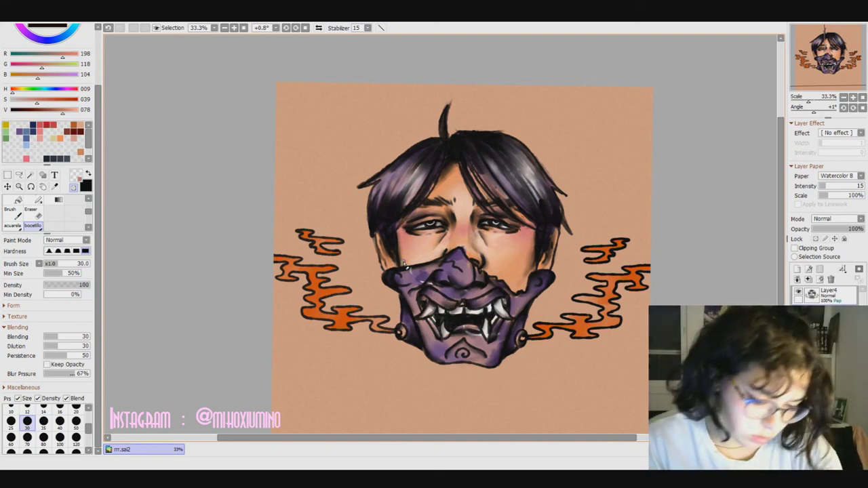
pyautogui.scroll(1, 61, 423)
pyautogui.click(60, 420)
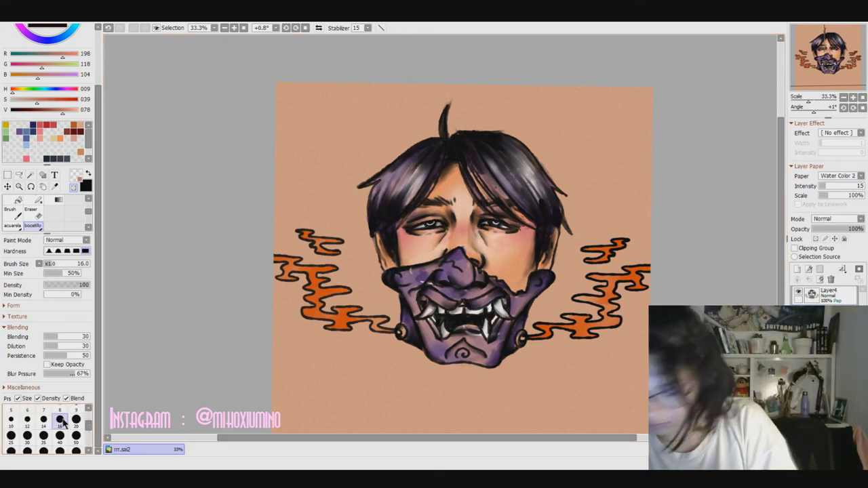
# Try to start a hand-lettered signature below the mask.
pyautogui.scroll(3, 394, 401)
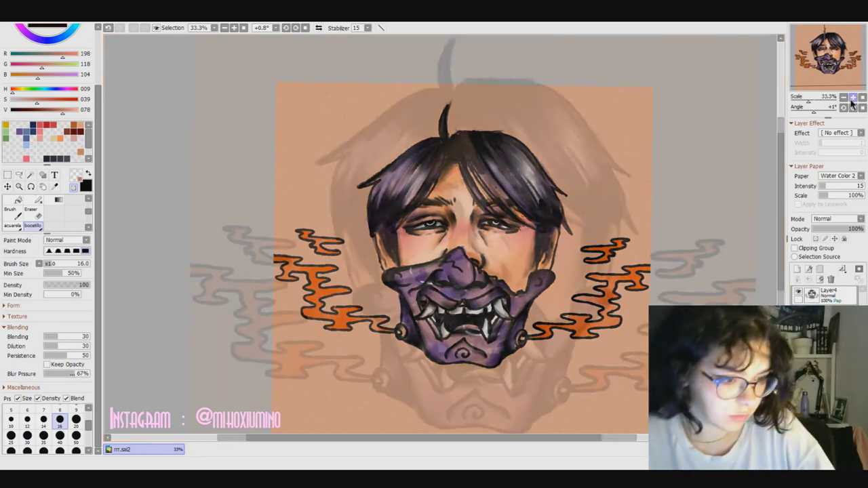
pyautogui.moveTo(455, 282)
pyautogui.mouseDown()
pyautogui.moveTo(514, 283)
pyautogui.moveTo(516, 275)
pyautogui.mouseUp()
pyautogui.click(108, 27)
pyautogui.click(108, 27)
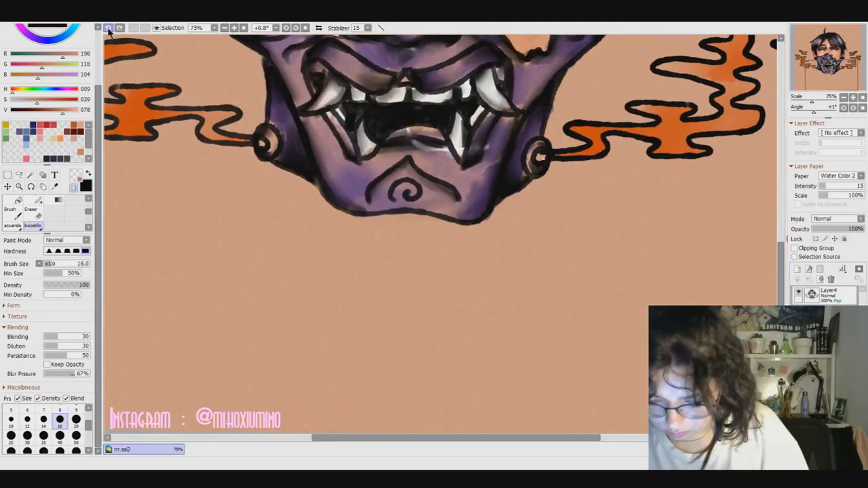
# Hand-letter the artist's social media handle in white below the mask's chin at brush size 16.
pyautogui.moveTo(468, 288)
pyautogui.mouseDown()
pyautogui.moveTo(447, 298)
pyautogui.moveTo(474, 313)
pyautogui.mouseUp()
pyautogui.moveTo(479, 322)
pyautogui.mouseDown()
pyautogui.moveTo(494, 285)
pyautogui.moveTo(510, 324)
pyautogui.mouseUp()
pyautogui.moveTo(513, 283)
pyautogui.mouseDown()
pyautogui.moveTo(513, 323)
pyautogui.moveTo(514, 277)
pyautogui.mouseUp()
pyautogui.moveTo(524, 270)
pyautogui.mouseDown()
pyautogui.moveTo(524, 323)
pyautogui.moveTo(540, 324)
pyautogui.mouseUp()
pyautogui.moveTo(554, 287); pyautogui.dragTo(552, 288)
pyautogui.moveTo(566, 285)
pyautogui.mouseDown()
pyautogui.moveTo(583, 322)
pyautogui.moveTo(568, 323)
pyautogui.mouseUp()
pyautogui.moveTo(587, 284)
pyautogui.mouseDown()
pyautogui.moveTo(587, 325)
pyautogui.moveTo(611, 326)
pyautogui.moveTo(634, 288)
pyautogui.moveTo(648, 324)
pyautogui.mouseUp()
pyautogui.moveTo(658, 291); pyautogui.dragTo(657, 324)
pyautogui.moveTo(663, 274)
pyautogui.mouseDown()
pyautogui.moveTo(690, 303)
pyautogui.moveTo(684, 292)
pyautogui.mouseUp()
# Draw a small white frog peeking over the signature, with round eyes, a mouth and front feet.
pyautogui.moveTo(578, 270); pyautogui.dragTo(688, 273)
pyautogui.moveTo(589, 261)
pyautogui.mouseDown()
pyautogui.moveTo(600, 242)
pyautogui.moveTo(654, 230)
pyautogui.moveTo(675, 265)
pyautogui.mouseUp()
pyautogui.moveTo(665, 232); pyautogui.dragTo(668, 246)
pyautogui.moveTo(606, 233); pyautogui.dragTo(668, 252)
pyautogui.moveTo(678, 246); pyautogui.dragTo(686, 250)
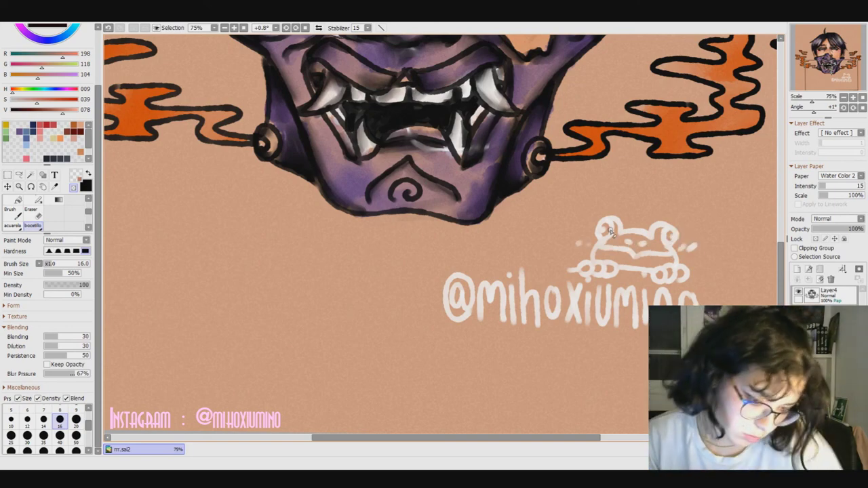
# Draw short white accent lines radiating outward around the head.
pyautogui.scroll(-3, 610, 231)
pyautogui.moveTo(610, 231); pyautogui.dragTo(791, 254)
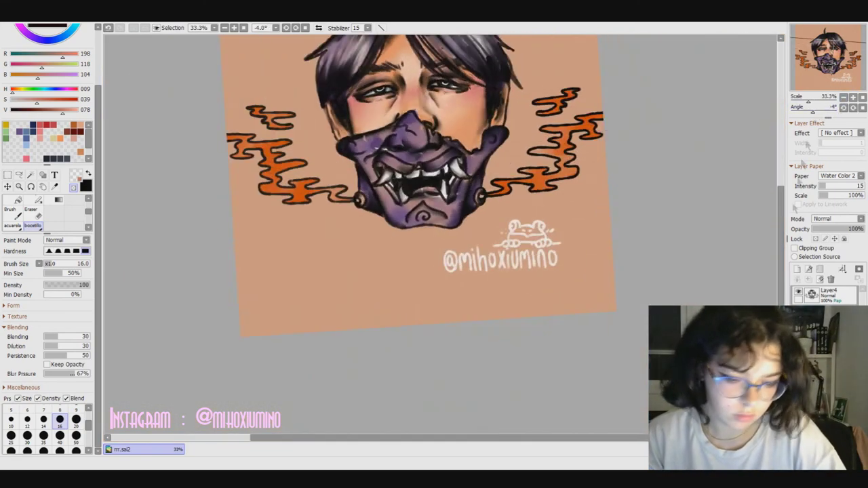
pyautogui.moveTo(542, 57); pyautogui.dragTo(545, 105)
pyautogui.moveTo(492, 105); pyautogui.dragTo(593, 135)
pyautogui.hotkey('ctrl', 'z')
pyautogui.hotkey('ctrl', 'z')
pyautogui.moveTo(472, 95)
pyautogui.mouseDown()
pyautogui.moveTo(488, 72)
pyautogui.moveTo(521, 76)
pyautogui.mouseUp()
pyautogui.moveTo(292, 96); pyautogui.dragTo(318, 130)
pyautogui.moveTo(300, 239); pyautogui.dragTo(324, 231)
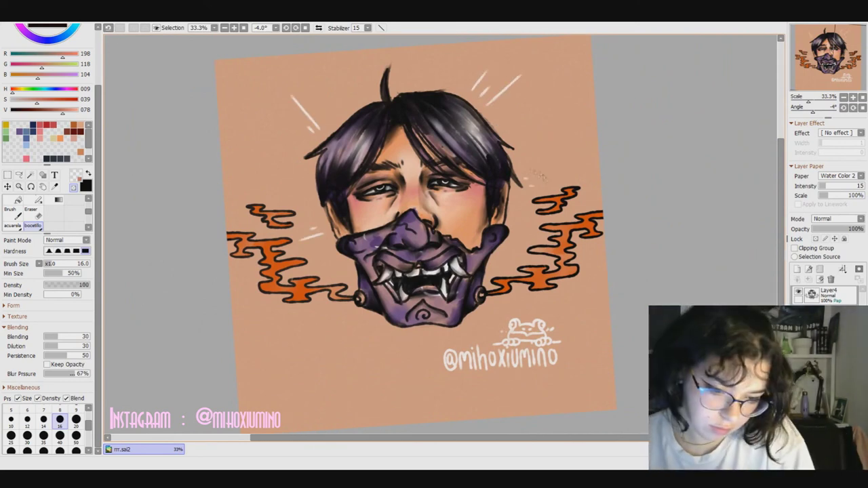
pyautogui.moveTo(362, 343)
pyautogui.mouseDown()
pyautogui.moveTo(335, 383)
pyautogui.moveTo(542, 379)
pyautogui.moveTo(678, 203)
pyautogui.moveTo(771, 139)
pyautogui.mouseUp()
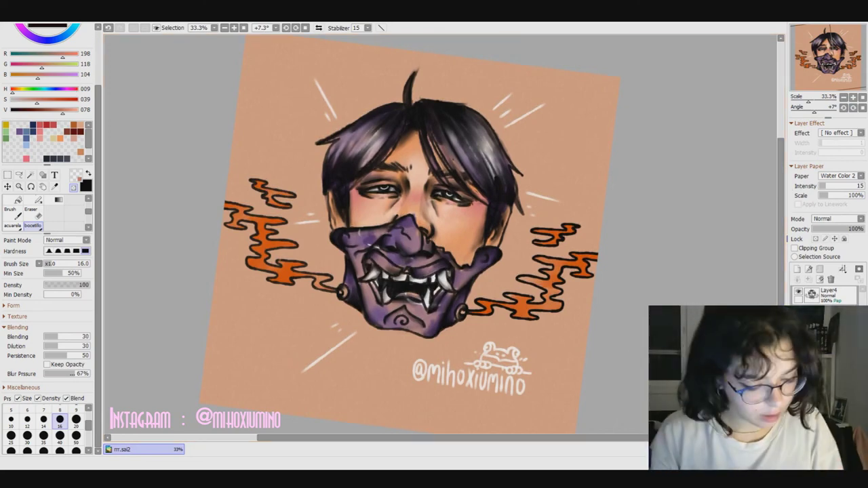